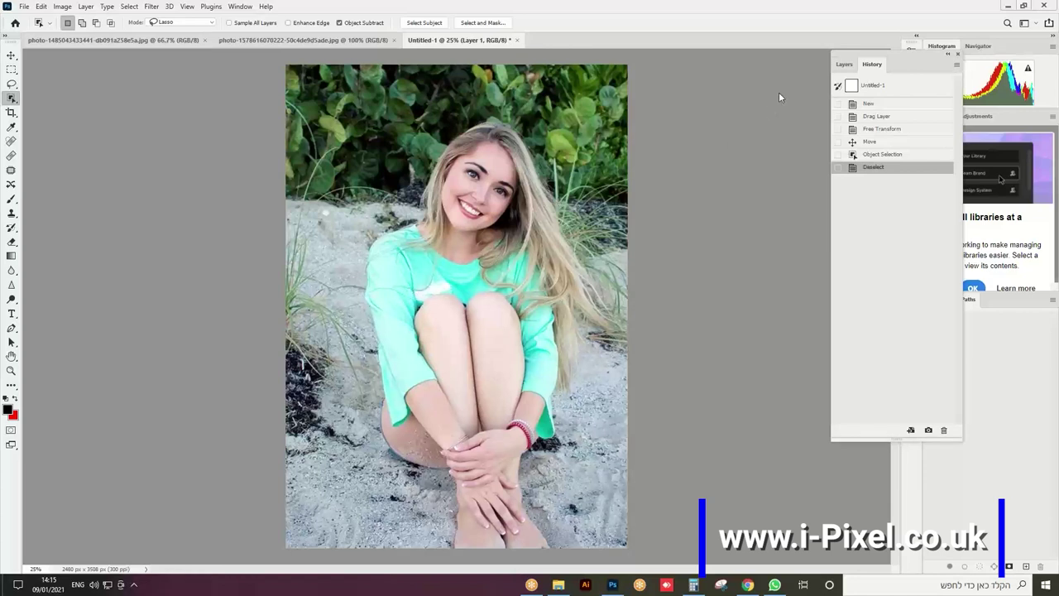
# - Show the Layers panel with Layer 1 and Background, and pick the Lasso Tool
pyautogui.click(844, 66)
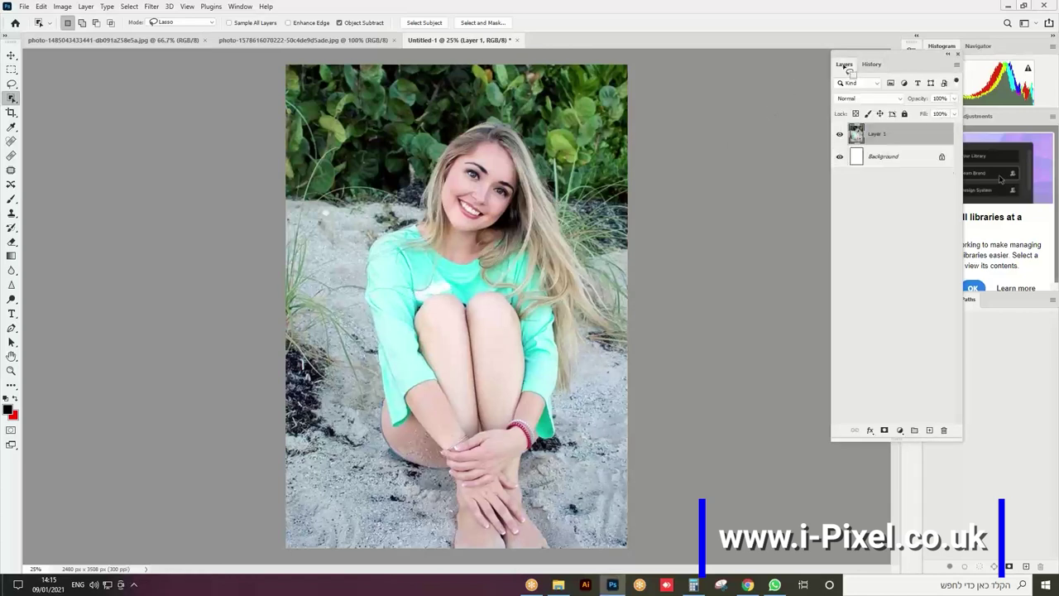
pyautogui.rightClick(12, 99)
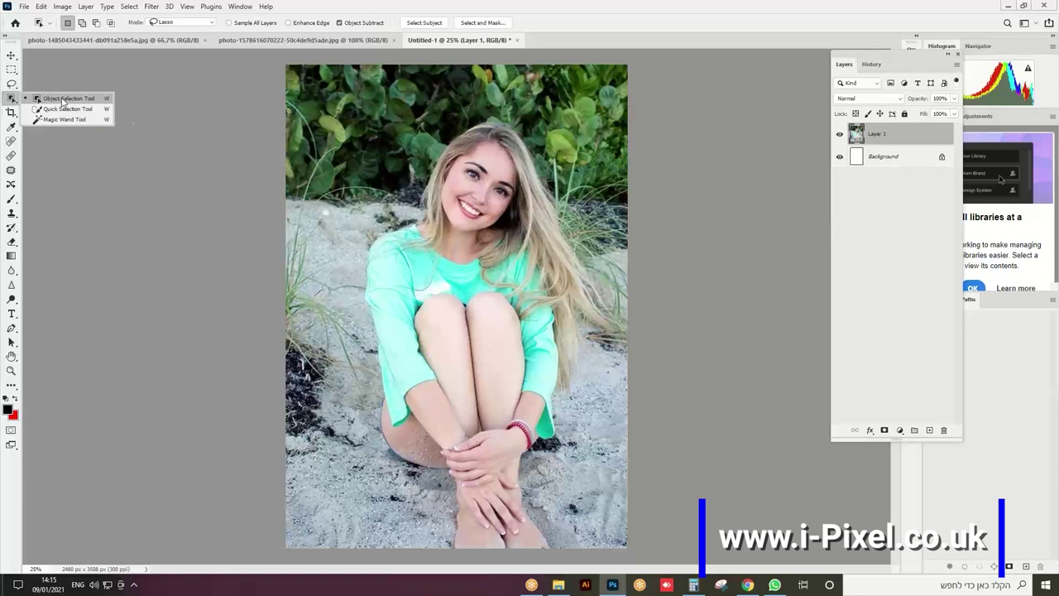
pyautogui.click(12, 83)
pyautogui.click(47, 86)
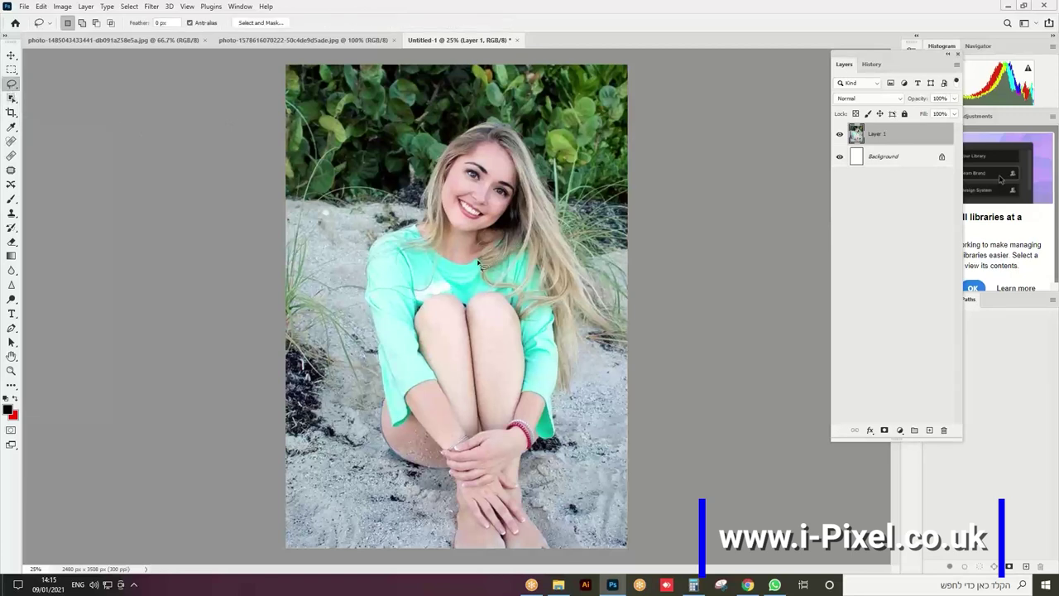
# - Lasso a diagonal lower-left region and feather it with a 1-pixel radius
pyautogui.moveTo(289, 268)
pyautogui.mouseDown()
pyautogui.moveTo(378, 249)
pyautogui.moveTo(418, 291)
pyautogui.moveTo(464, 298)
pyautogui.moveTo(471, 324)
pyautogui.moveTo(539, 339)
pyautogui.moveTo(592, 431)
pyautogui.moveTo(618, 542)
pyautogui.moveTo(380, 552)
pyautogui.moveTo(262, 405)
pyautogui.mouseUp()
pyautogui.moveTo(280, 311); pyautogui.dragTo(298, 317)
pyautogui.rightClick(313, 320)
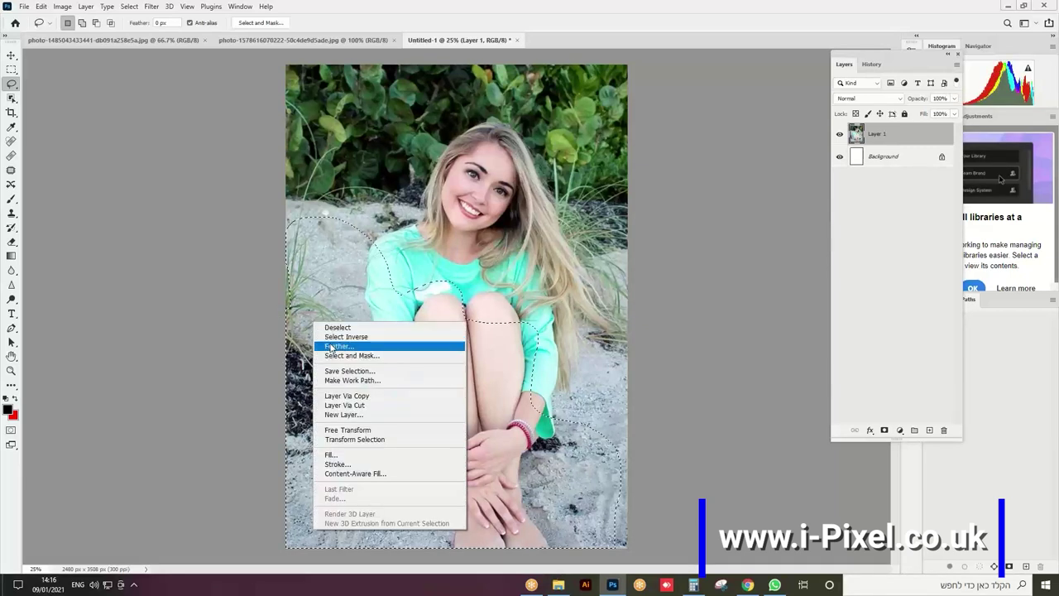
pyautogui.click(336, 346)
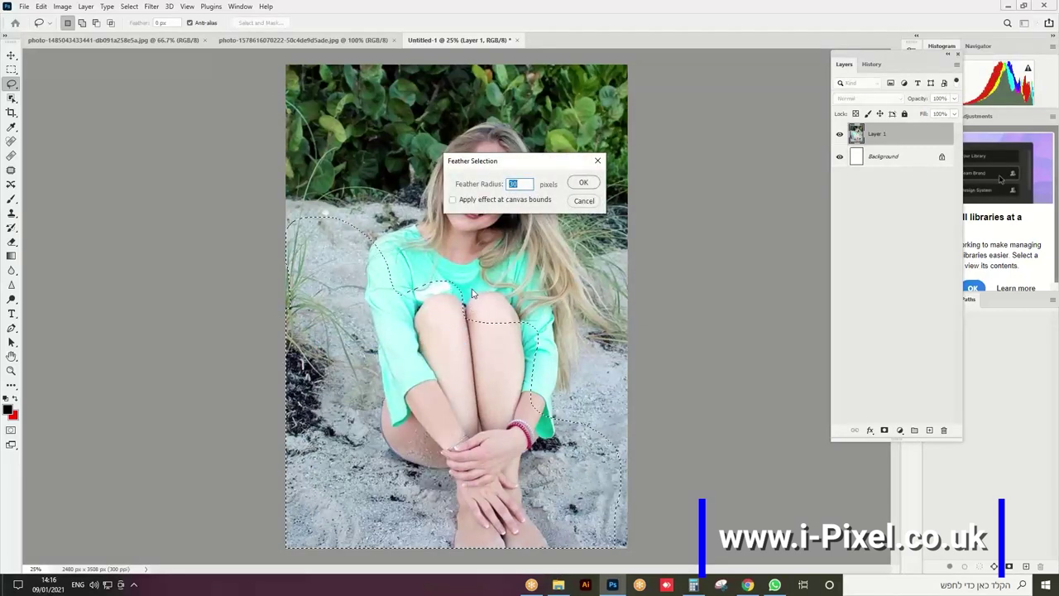
pyautogui.write('19')
pyautogui.press('Return')
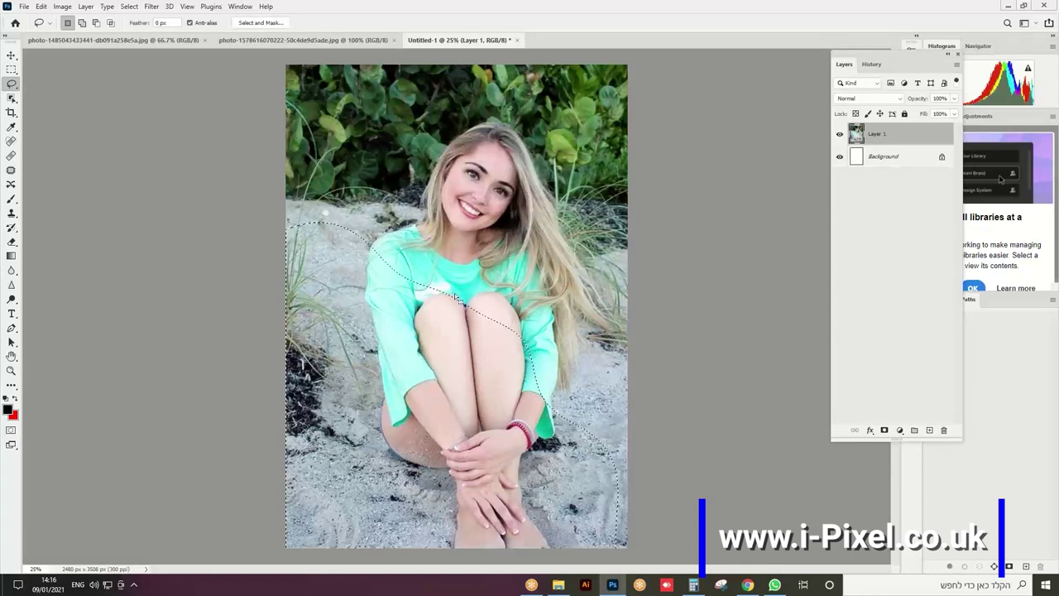
# - Invert the selection to cover the upper-right rest of the photo
pyautogui.rightClick(403, 326)
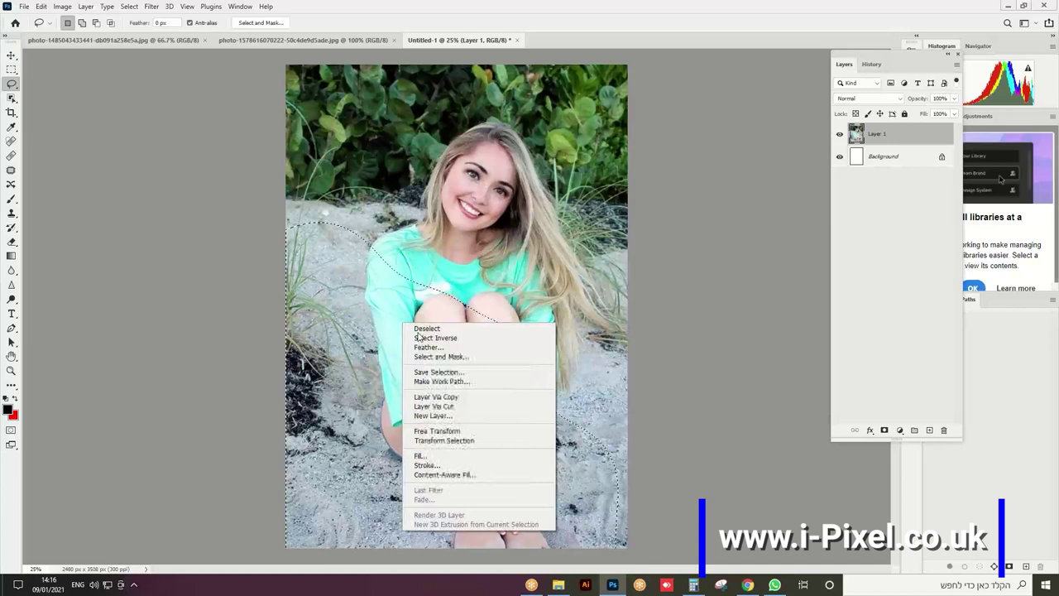
pyautogui.click(433, 337)
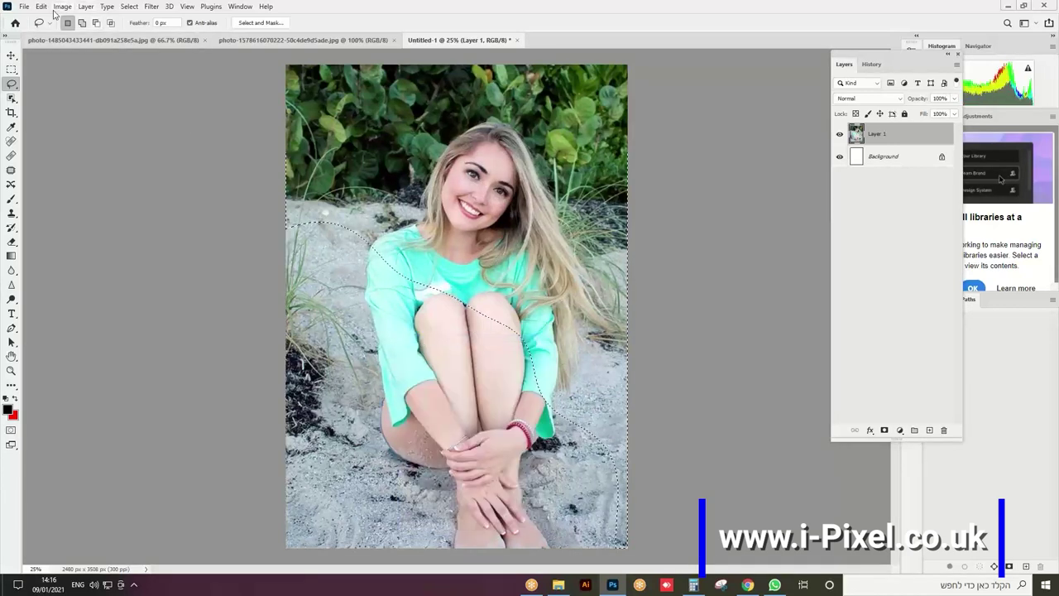
pyautogui.click(62, 7)
# - Apply a Black & White adjustment to the selection with Reds raised to 135
pyautogui.moveTo(77, 34)
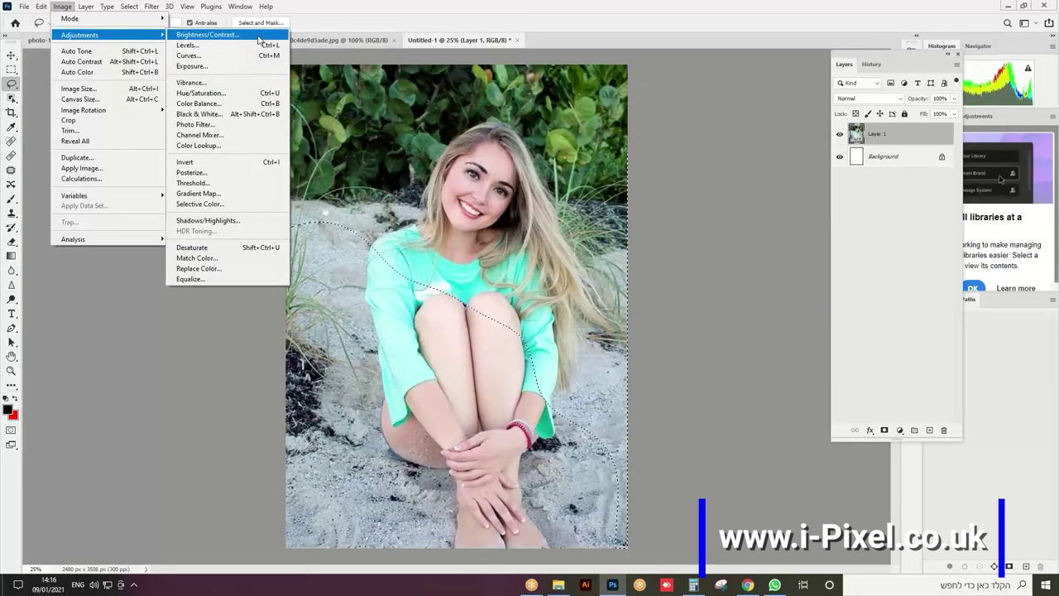
pyautogui.click(198, 114)
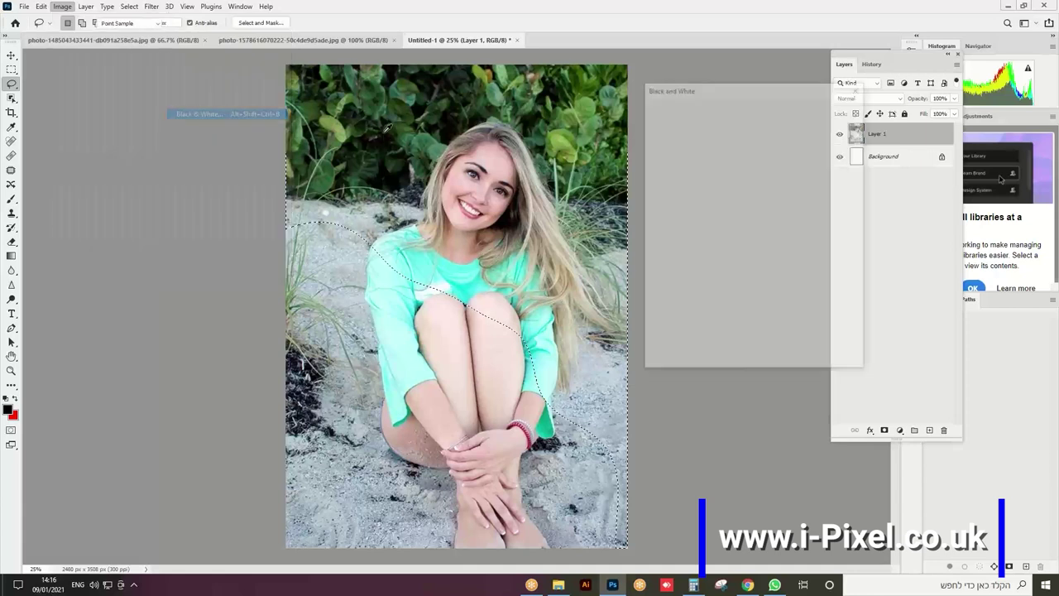
pyautogui.moveTo(722, 146)
pyautogui.mouseDown()
pyautogui.moveTo(754, 146)
pyautogui.moveTo(724, 149)
pyautogui.moveTo(735, 149)
pyautogui.mouseUp()
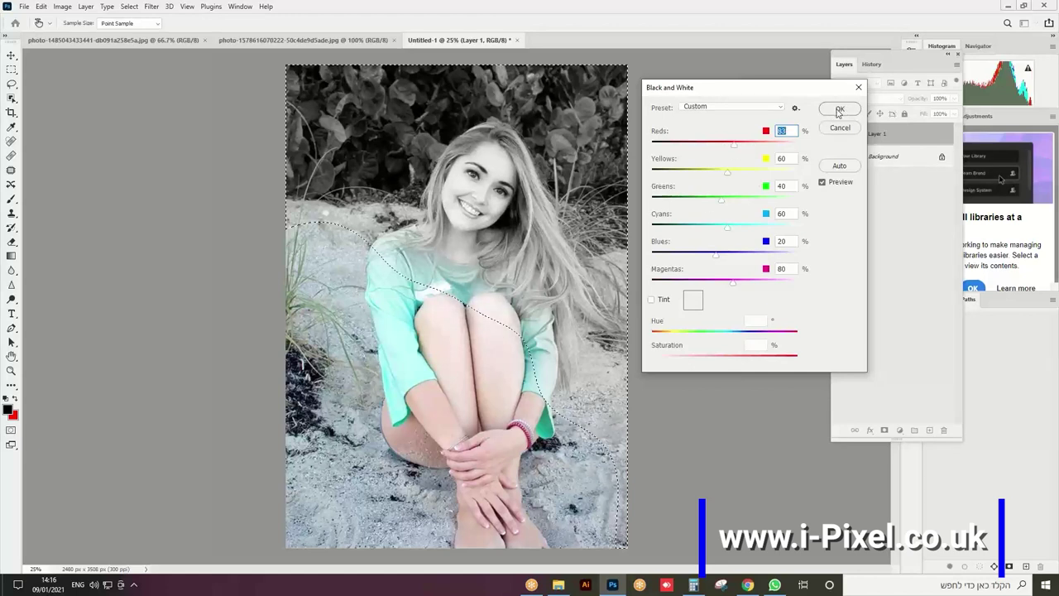
pyautogui.click(839, 111)
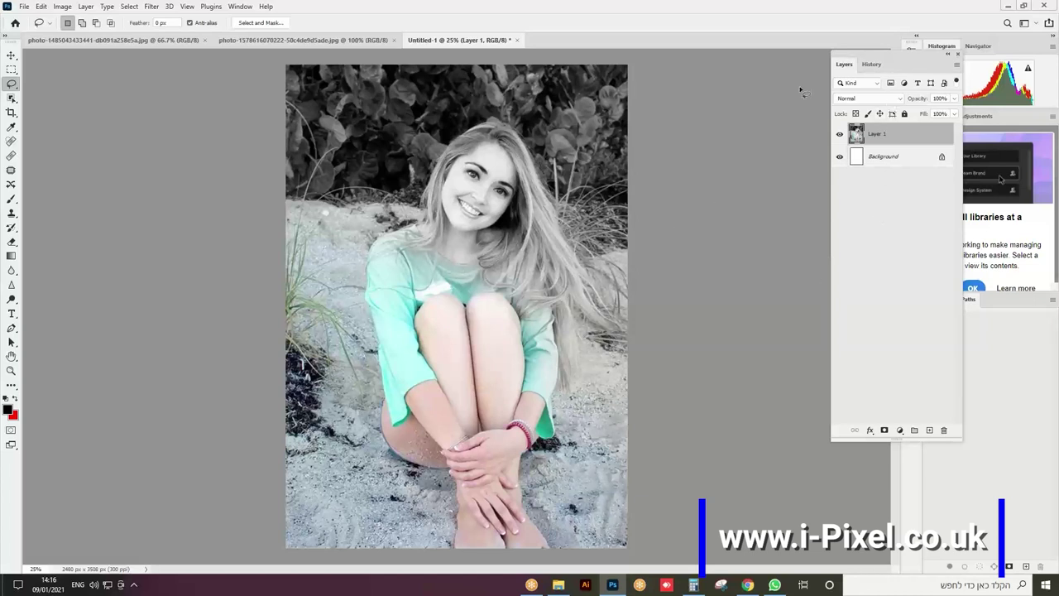
# - Revert history to the Lasso state and deselect, restoring full colour
pyautogui.click(871, 64)
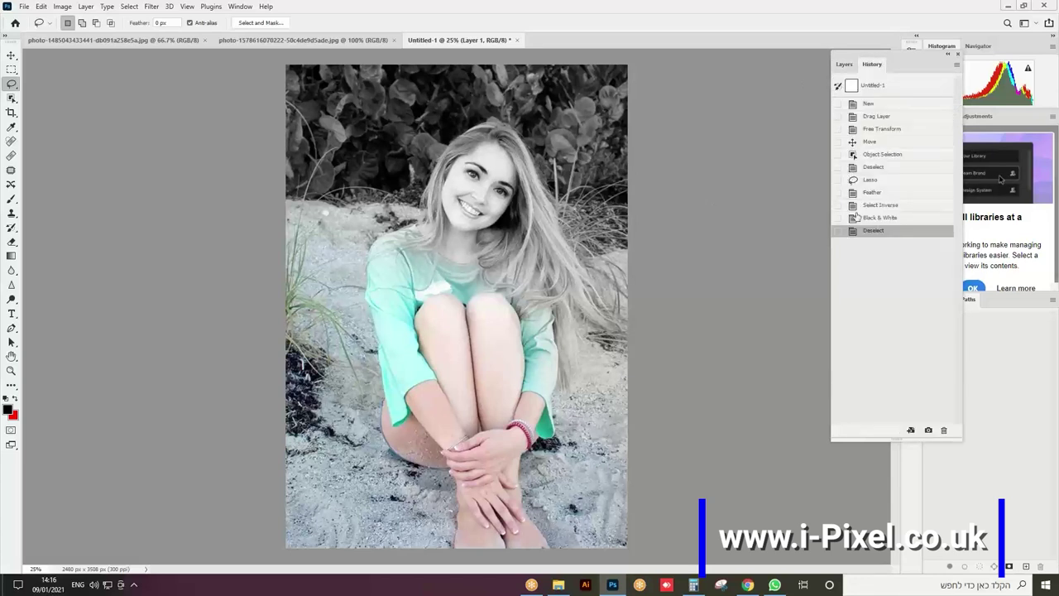
pyautogui.click(871, 179)
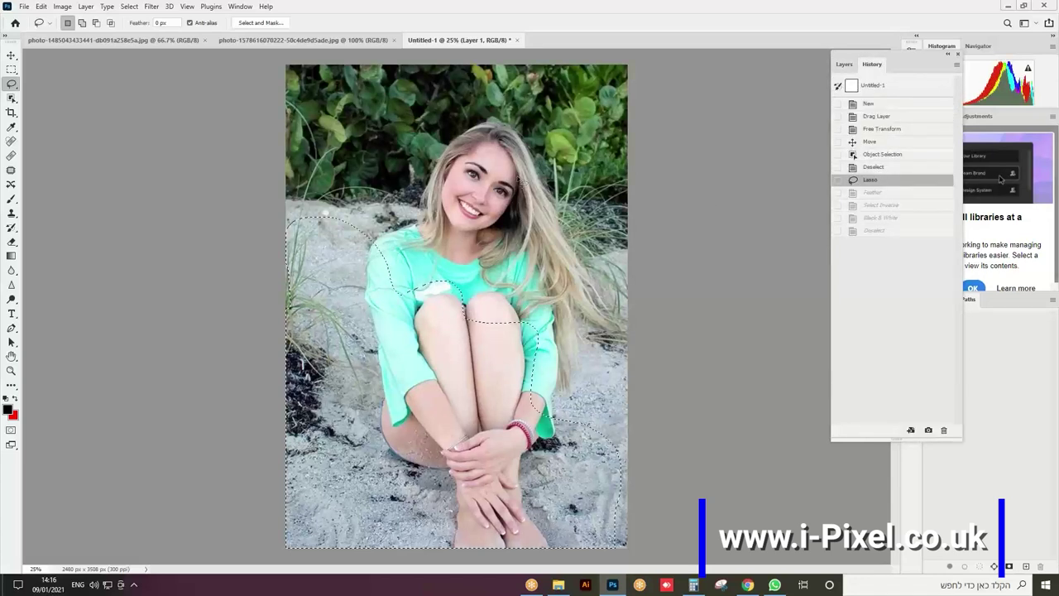
pyautogui.hotkey('ctrl', 'd')
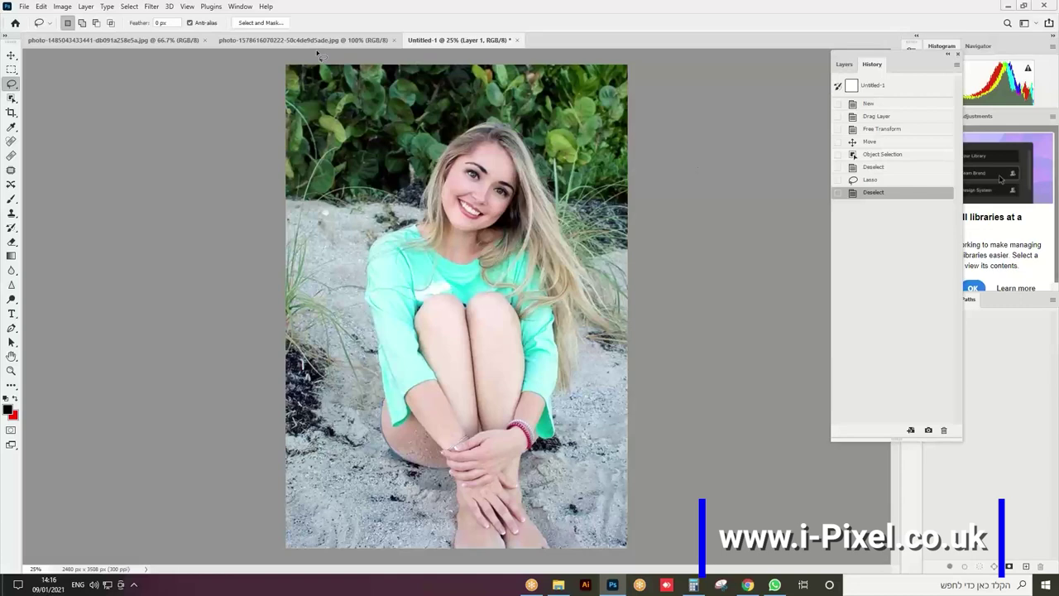
# - Hide the History panel via the Window menu so the Layers panel shows
pyautogui.click(240, 7)
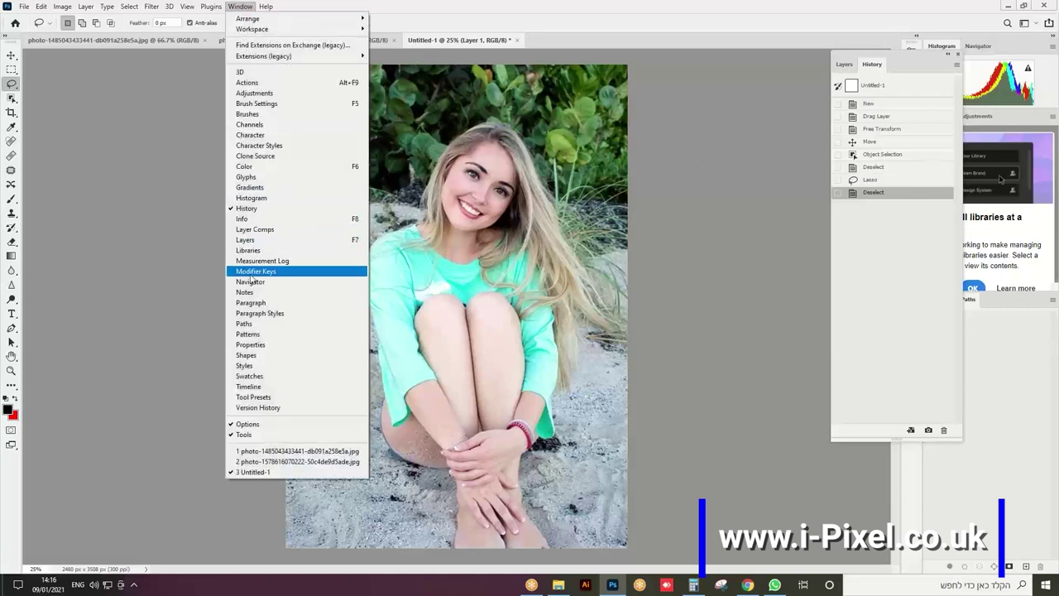
pyautogui.click(264, 212)
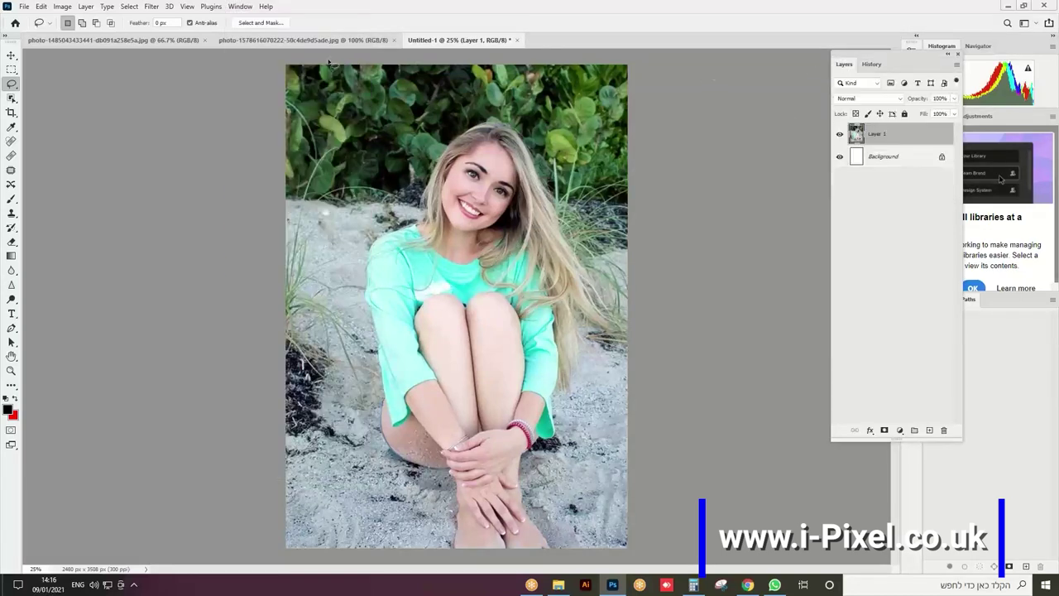
pyautogui.click(240, 7)
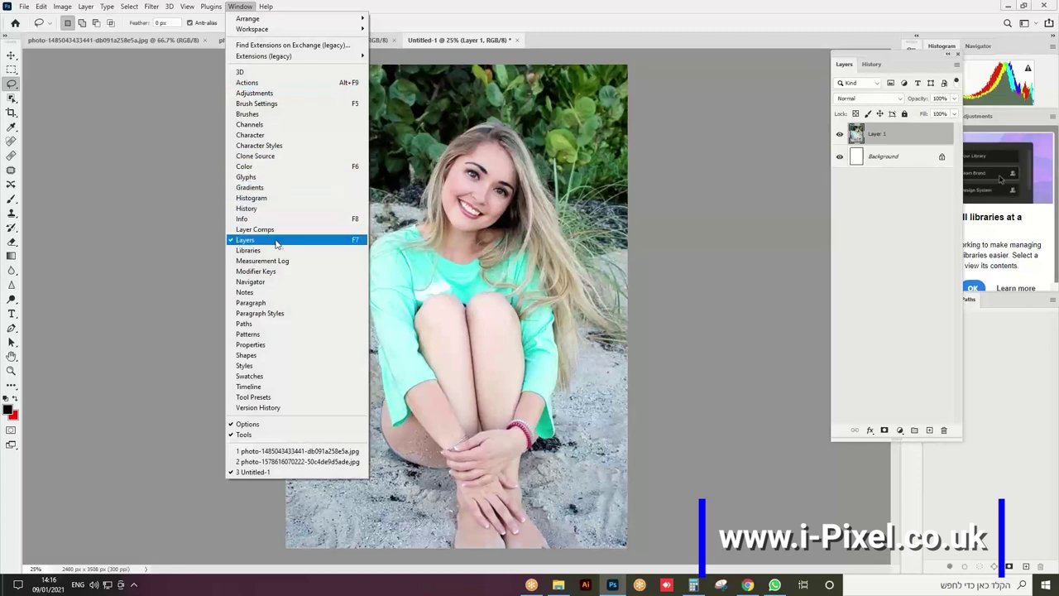
pyautogui.click(846, 65)
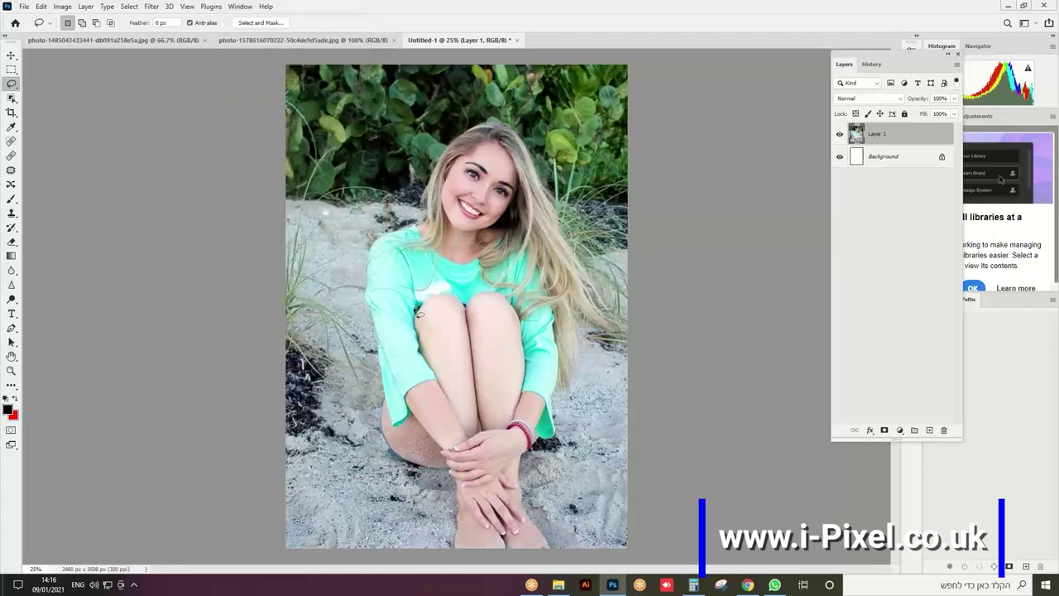
# - Clear the stray freehand lasso selection and bring up the lasso tool variants
pyautogui.moveTo(338, 294)
pyautogui.mouseDown()
pyautogui.moveTo(525, 283)
pyautogui.moveTo(533, 358)
pyautogui.moveTo(467, 500)
pyautogui.moveTo(372, 401)
pyautogui.moveTo(344, 296)
pyautogui.mouseUp()
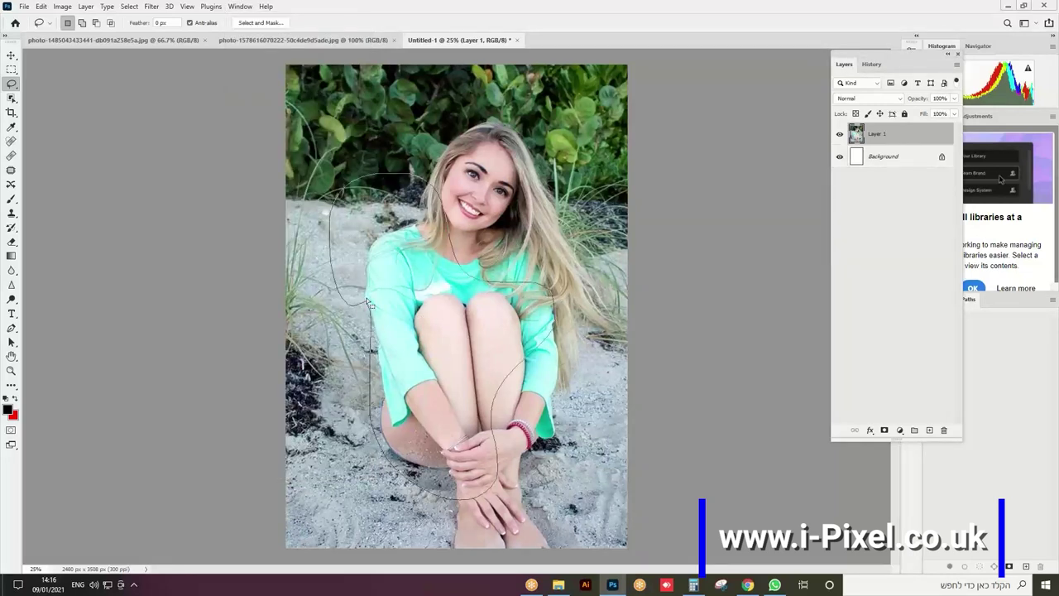
pyautogui.rightClick(473, 316)
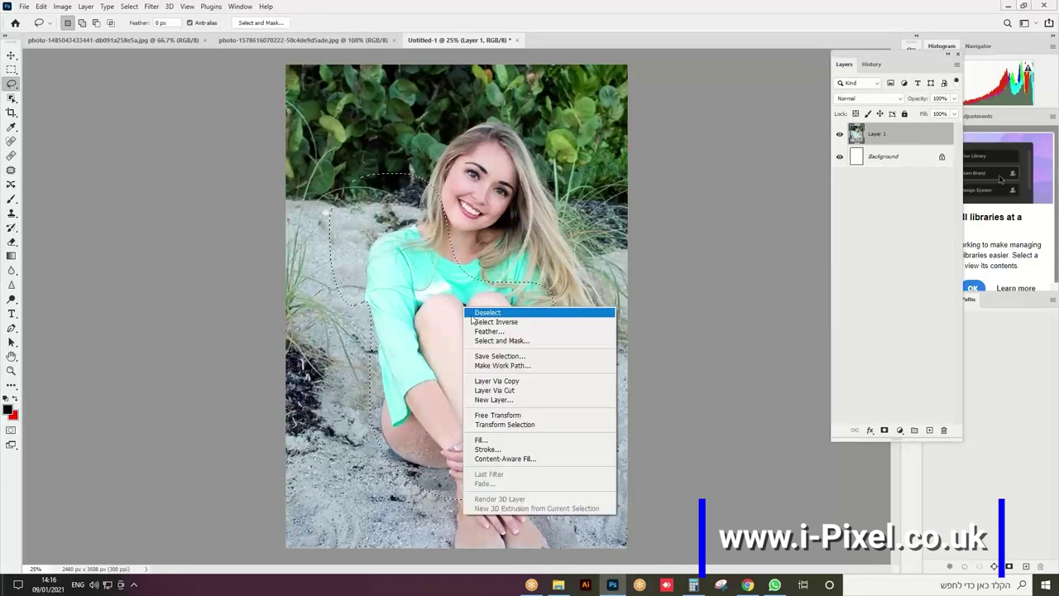
pyautogui.click(14, 89)
pyautogui.rightClick(12, 86)
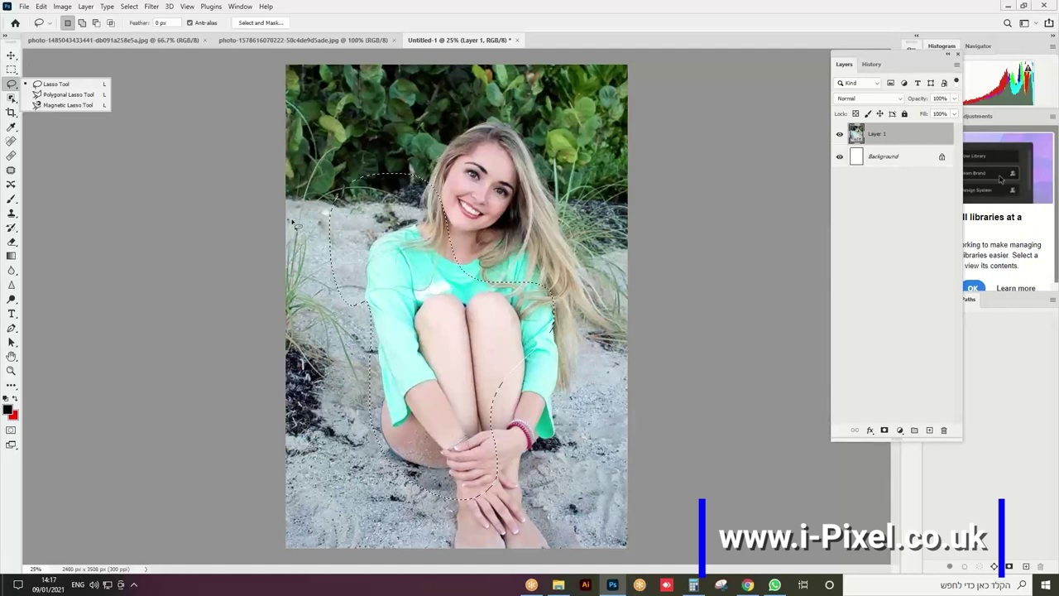
pyautogui.click(510, 147)
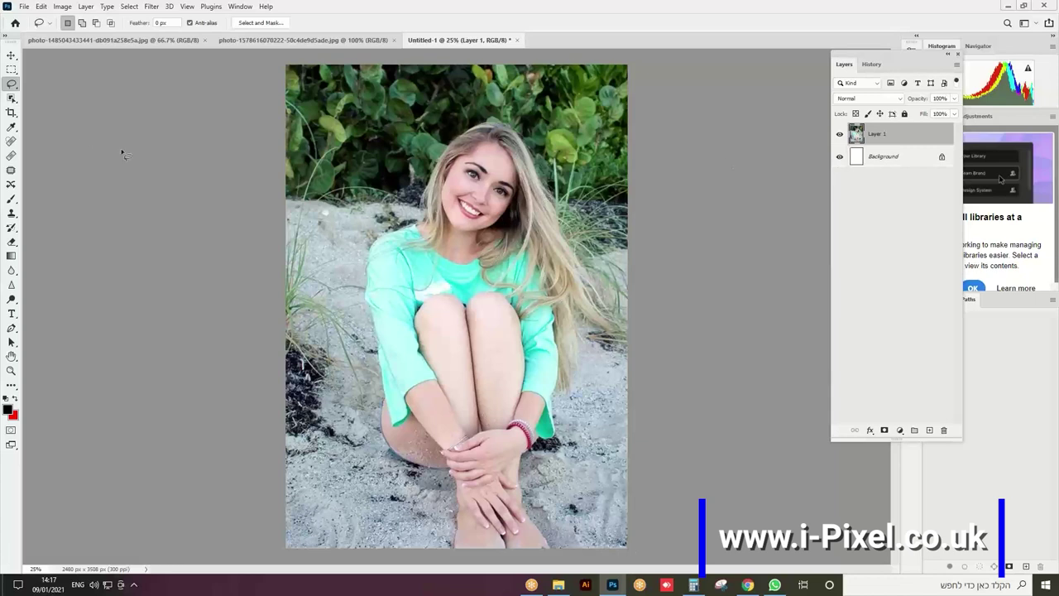
pyautogui.rightClick(12, 84)
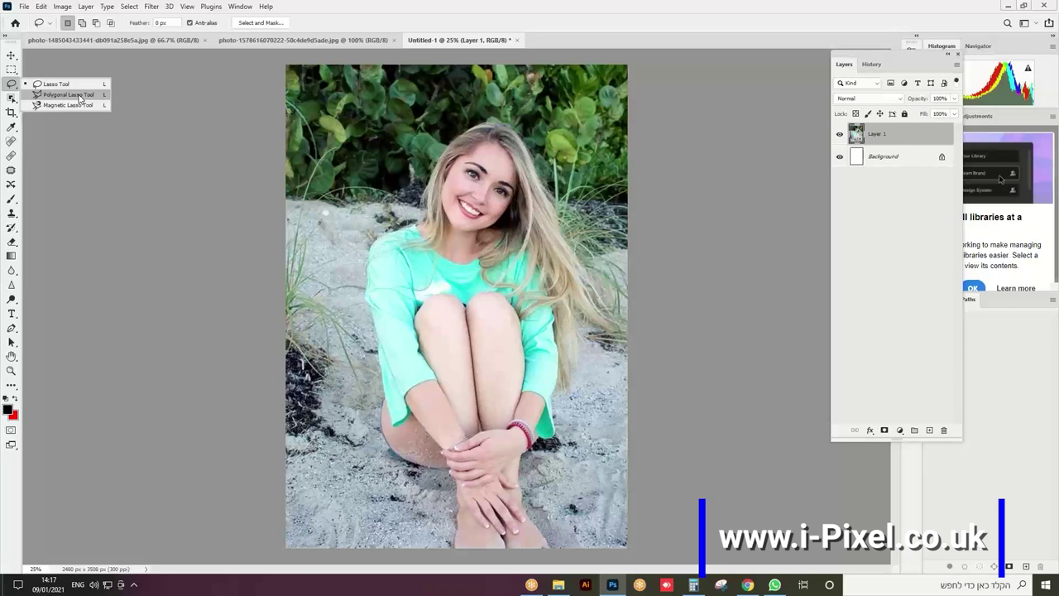
# - Select the lower-left triangle with the Polygonal Lasso, diagonal from top-left to bottom-right
pyautogui.click(68, 94)
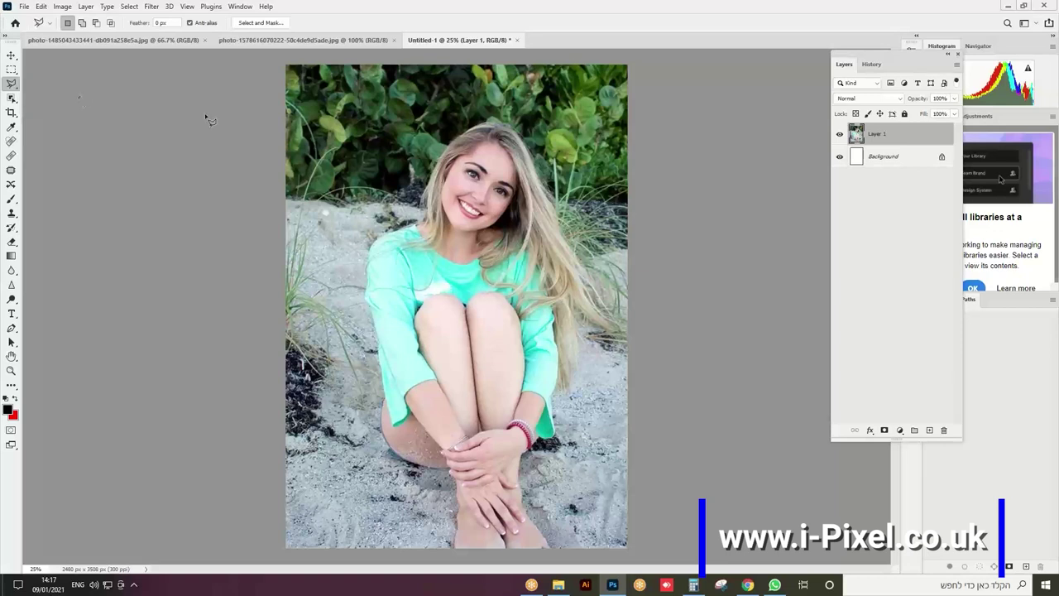
pyautogui.click(287, 66)
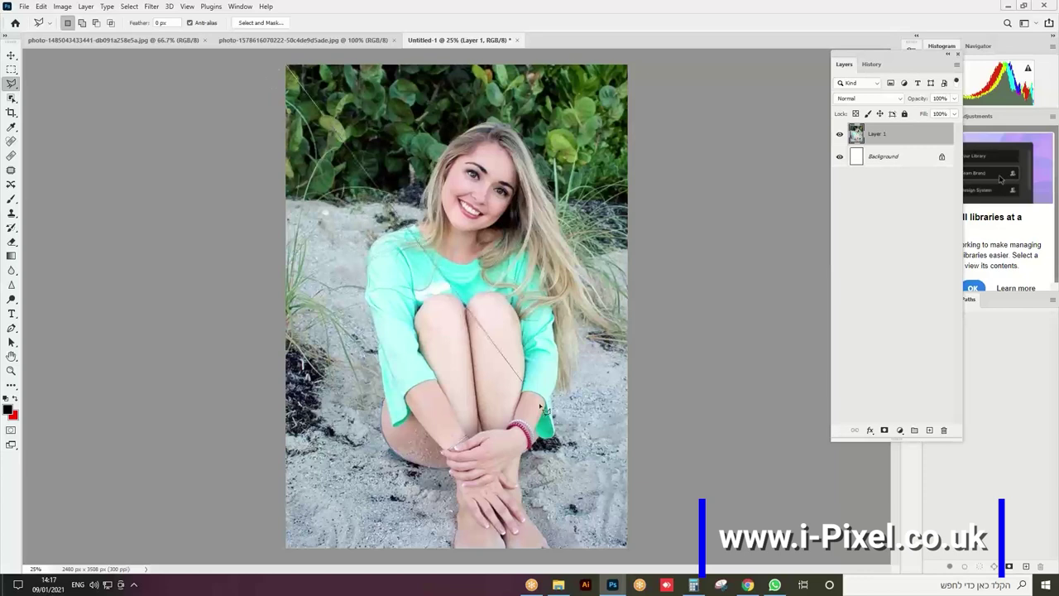
pyautogui.click(627, 548)
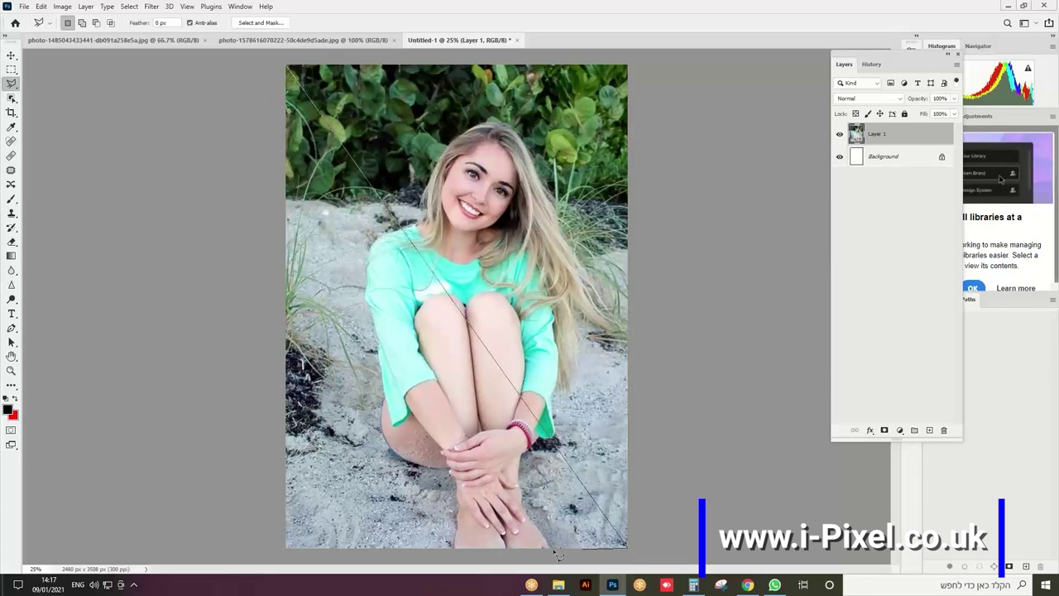
pyautogui.click(272, 548)
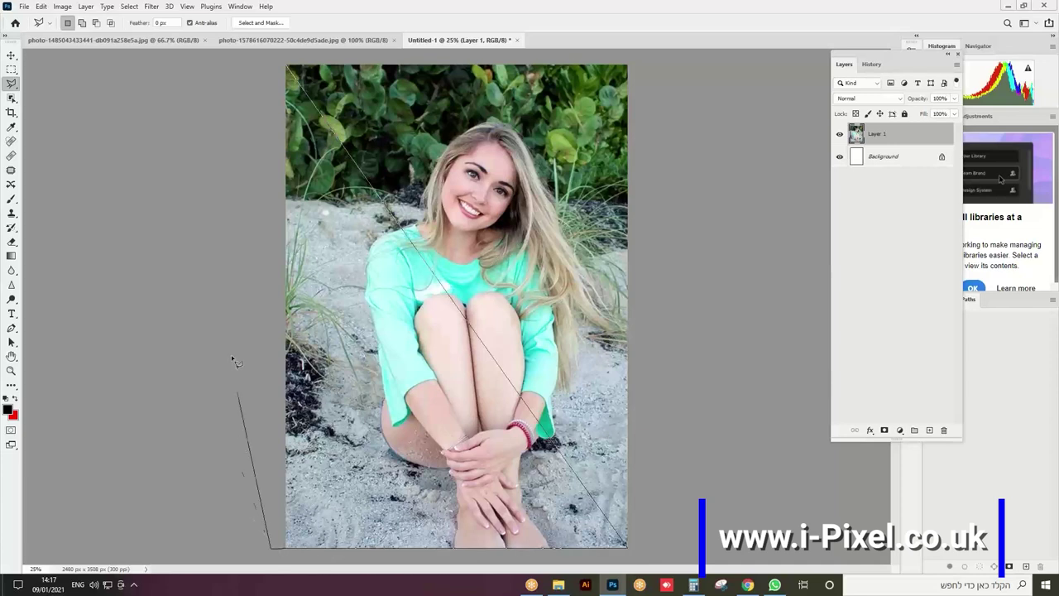
pyautogui.click(290, 70)
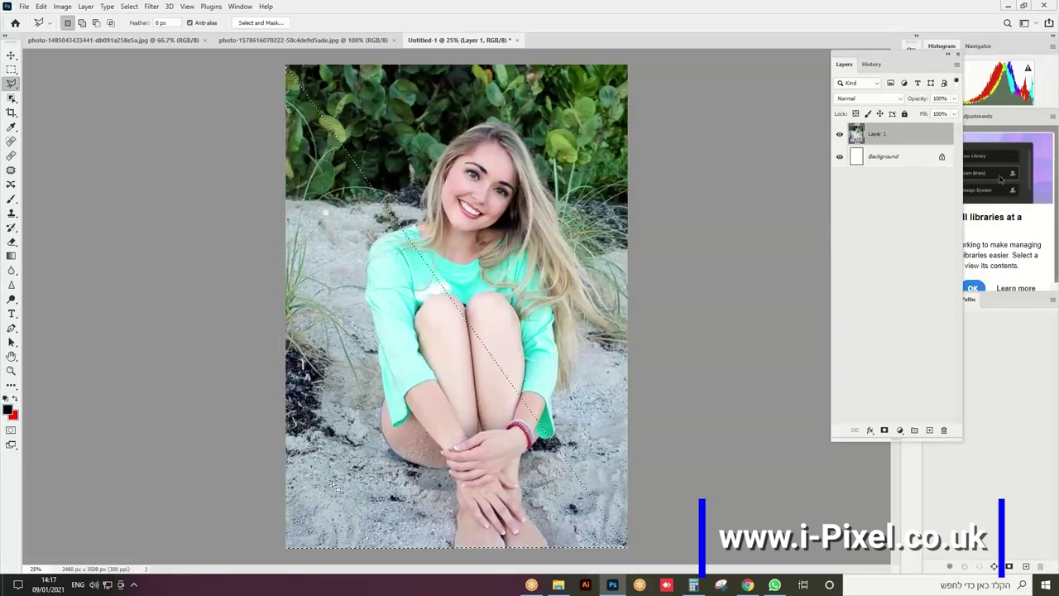
pyautogui.rightClick(336, 291)
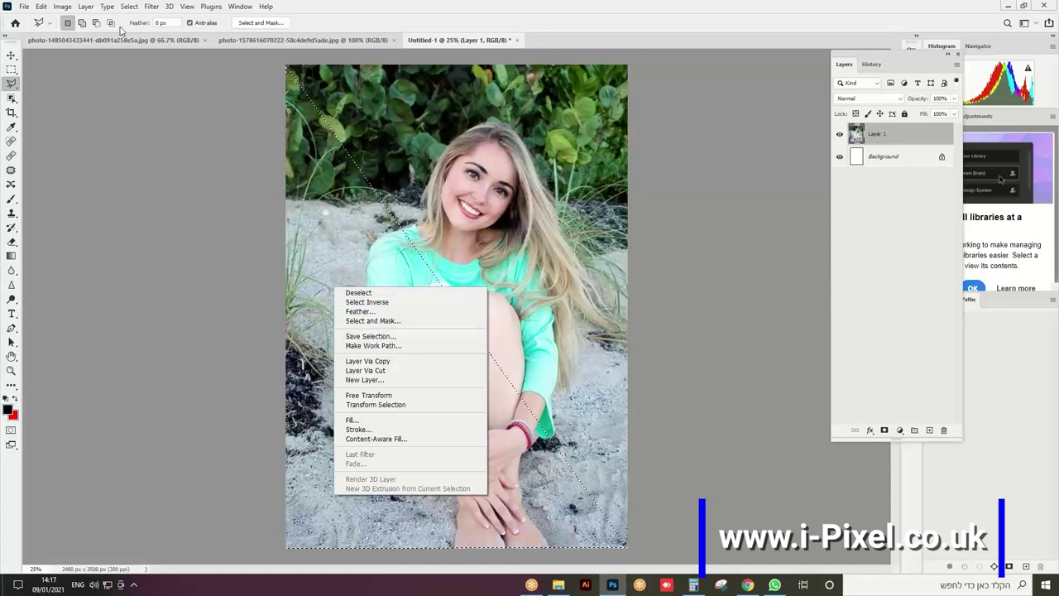
# - Convert the lower-left triangle to black and white, then deselect
pyautogui.click(68, 10)
pyautogui.click(66, 9)
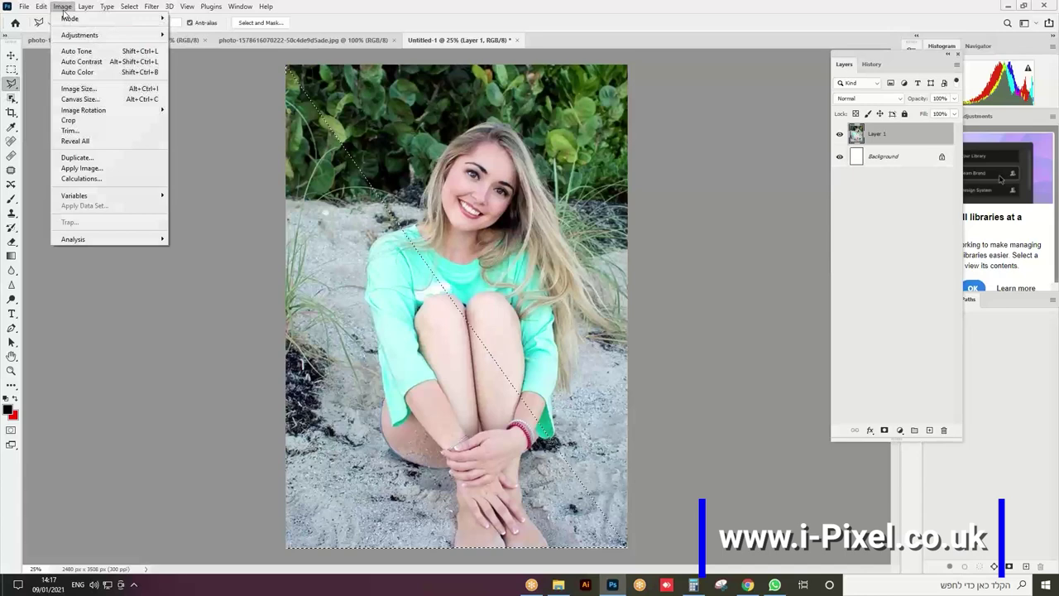
pyautogui.moveTo(73, 37)
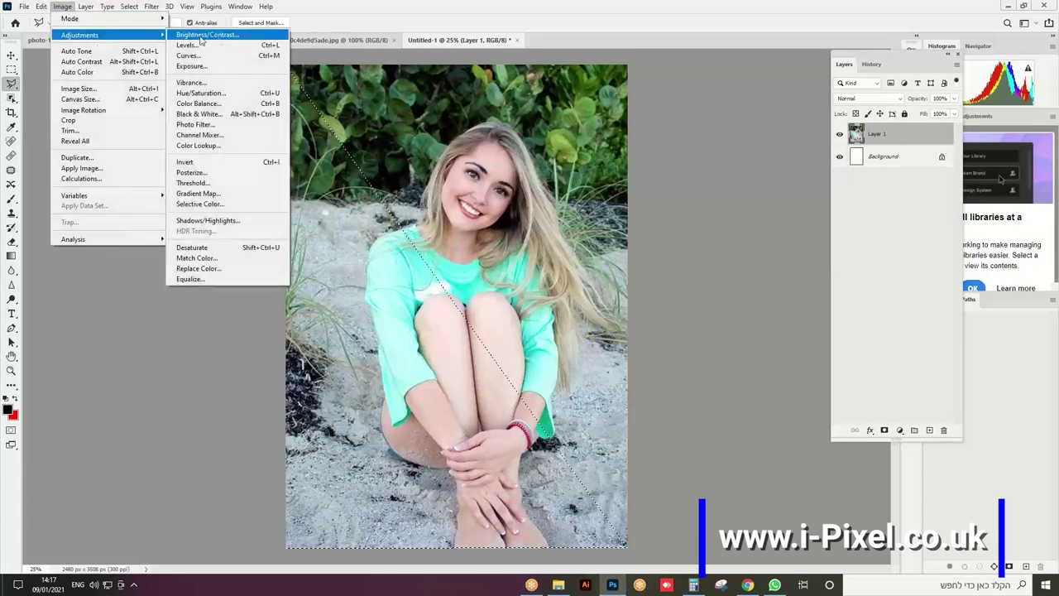
pyautogui.click(240, 115)
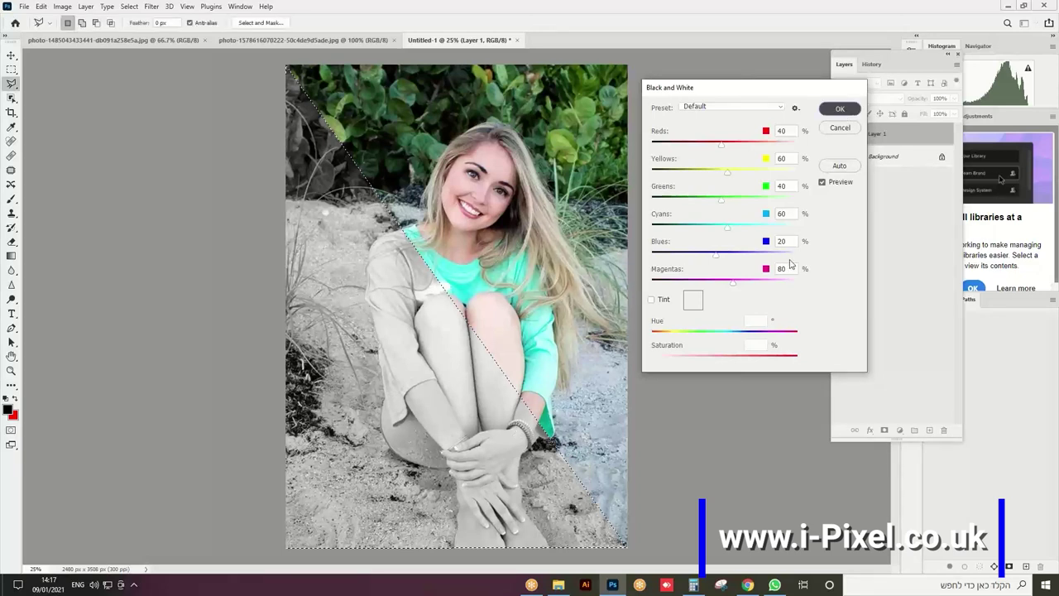
pyautogui.click(840, 109)
pyautogui.click(11, 69)
pyautogui.hotkey('ctrl', 'd')
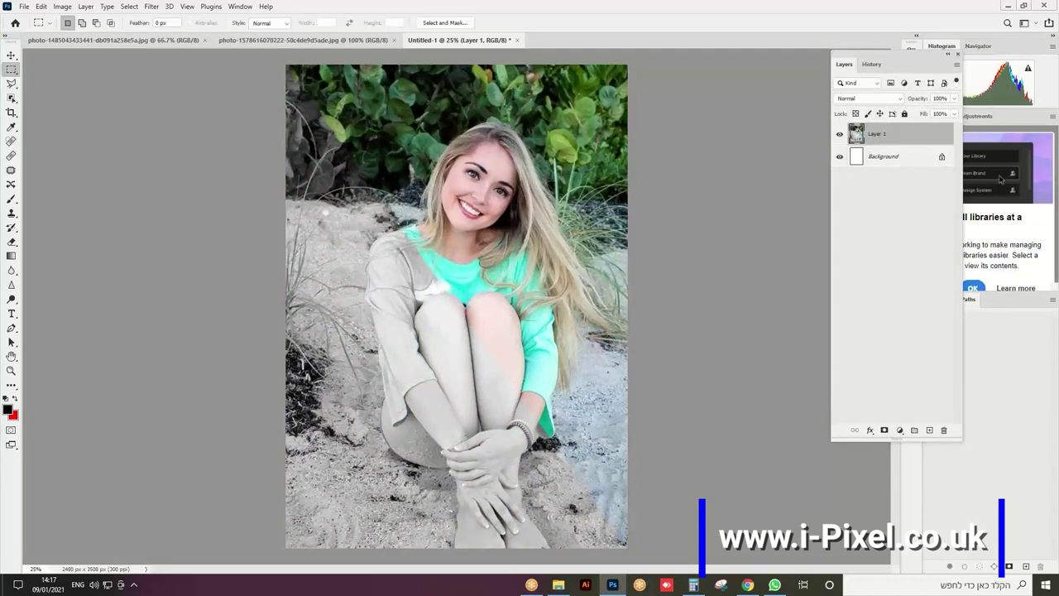
# - Step history back before the Black & White conversion, deselect, and return to Layers
pyautogui.click(872, 64)
pyautogui.click(881, 244)
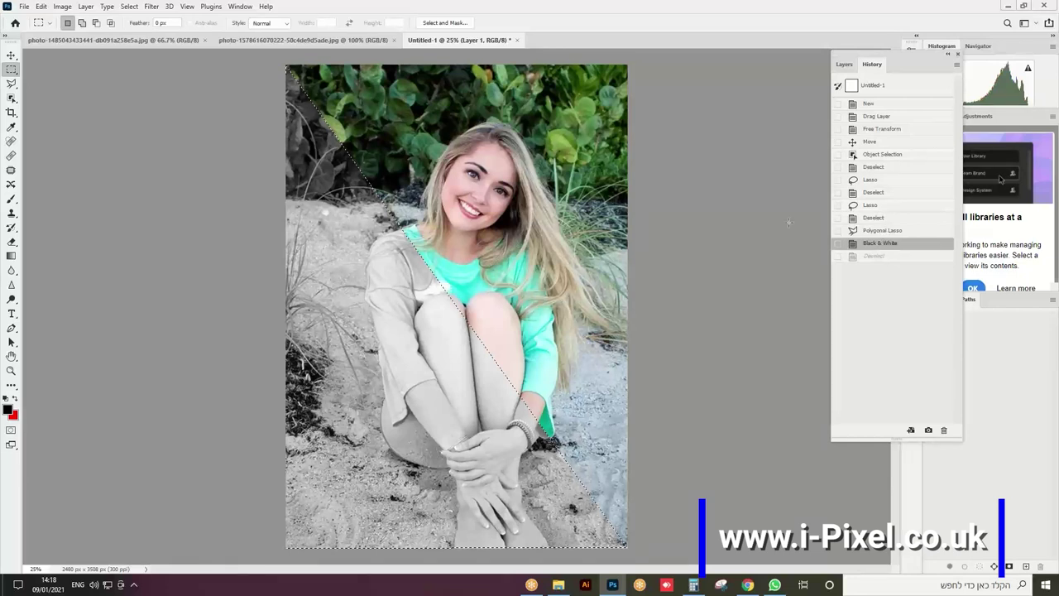
pyautogui.click(889, 232)
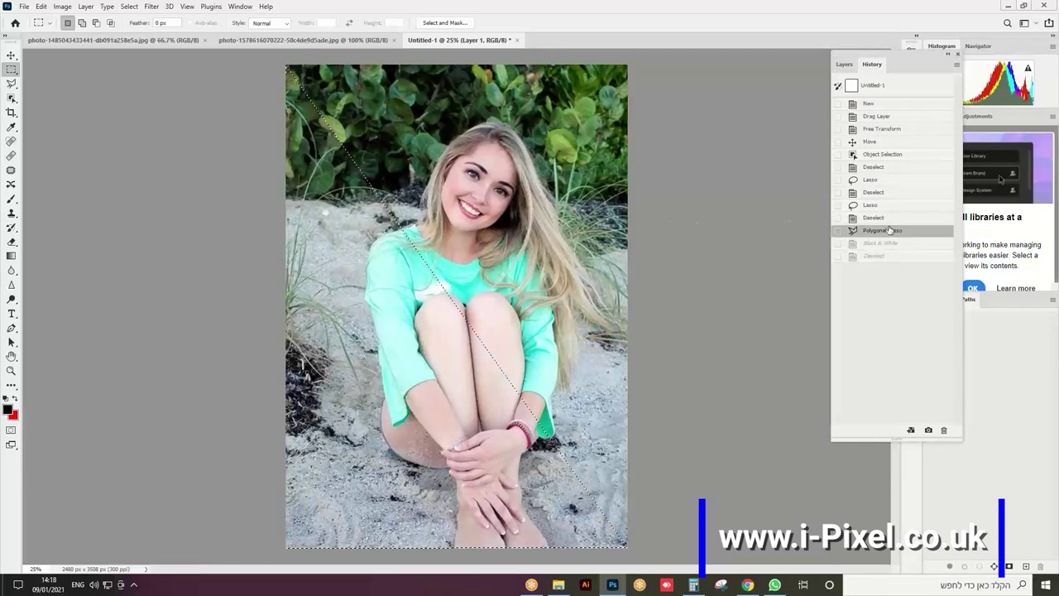
pyautogui.hotkey('ctrl', 'd')
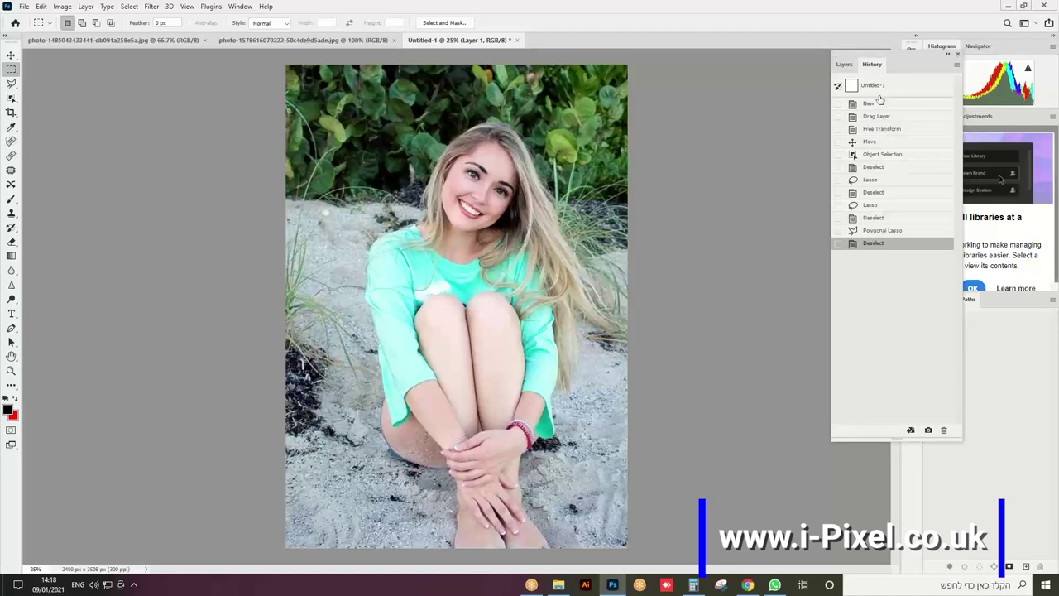
pyautogui.click(844, 64)
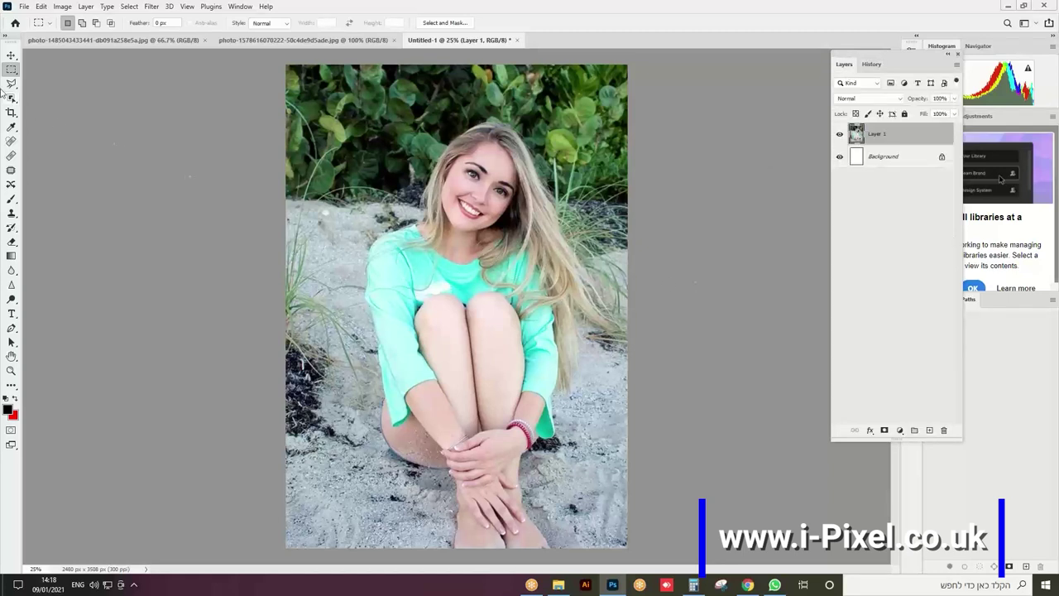
# - Select a top triangle from the top-left corner to the neckline and top-right corner
pyautogui.moveTo(12, 83); pyautogui.dragTo(51, 86)
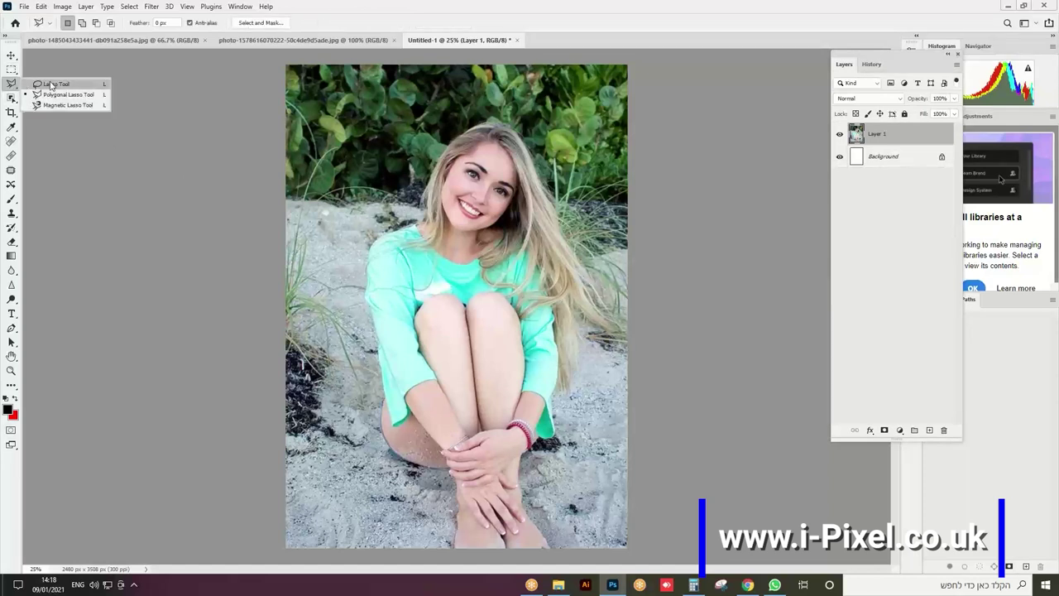
pyautogui.click(55, 95)
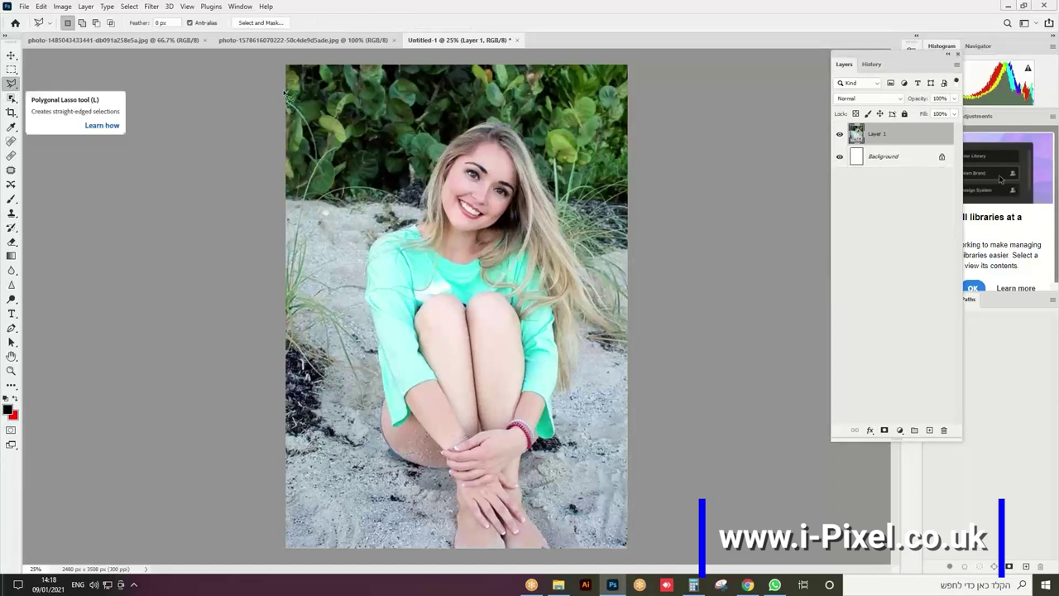
pyautogui.click(287, 67)
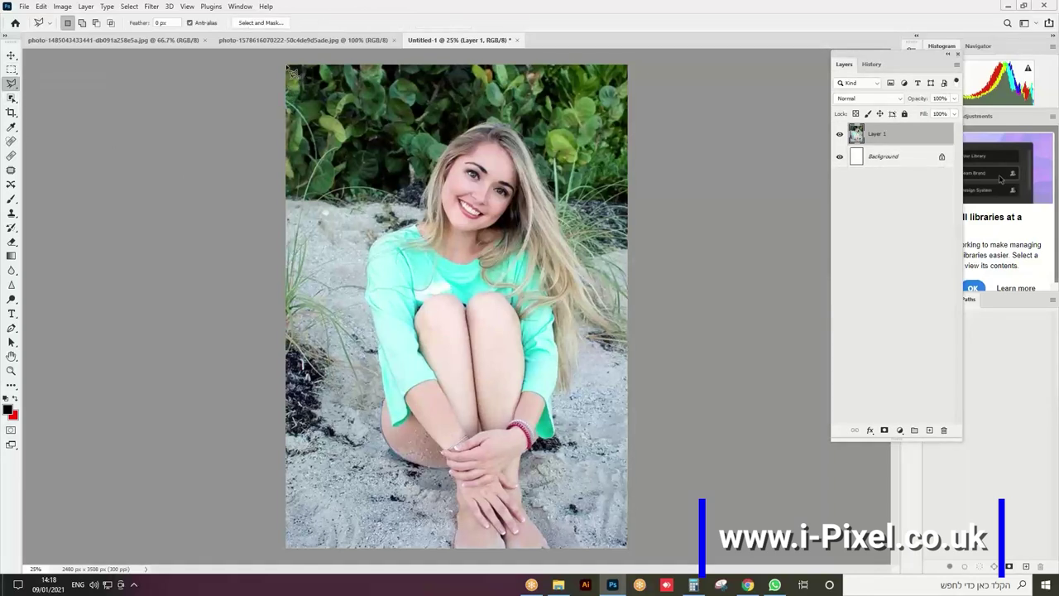
pyautogui.click(444, 246)
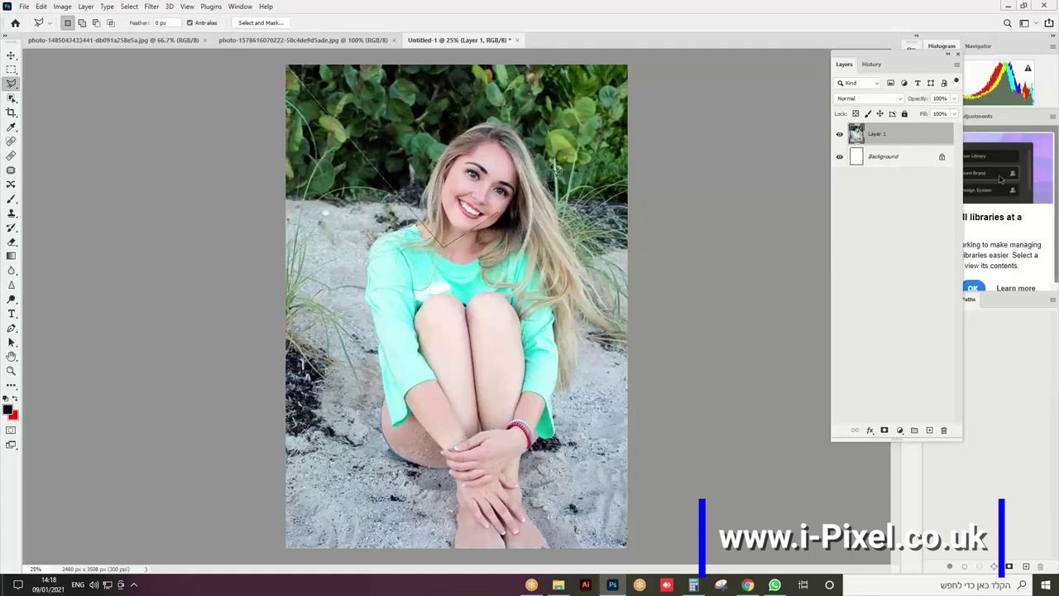
pyautogui.click(627, 67)
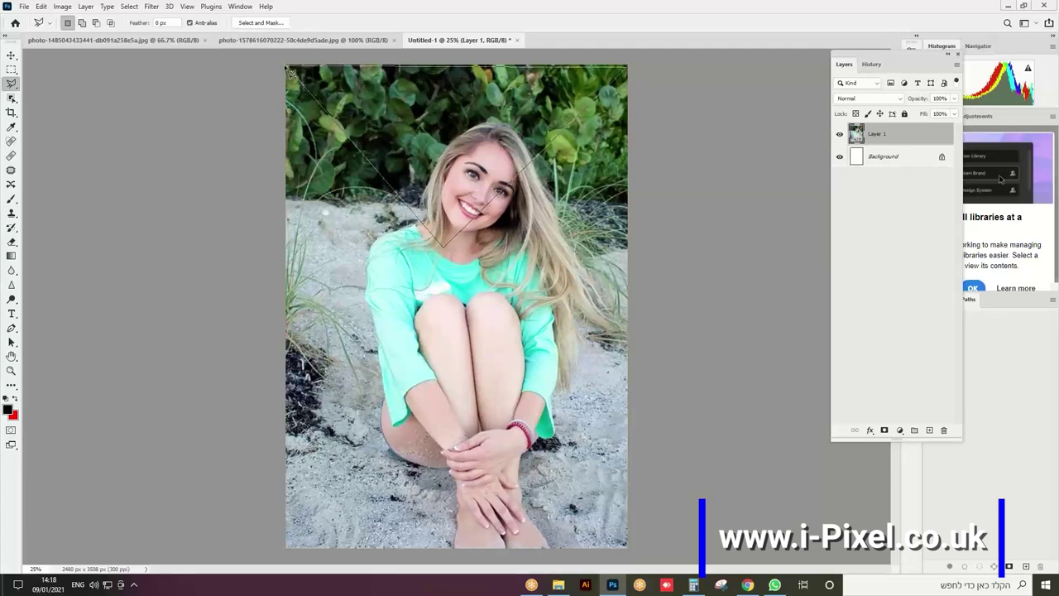
pyautogui.click(290, 72)
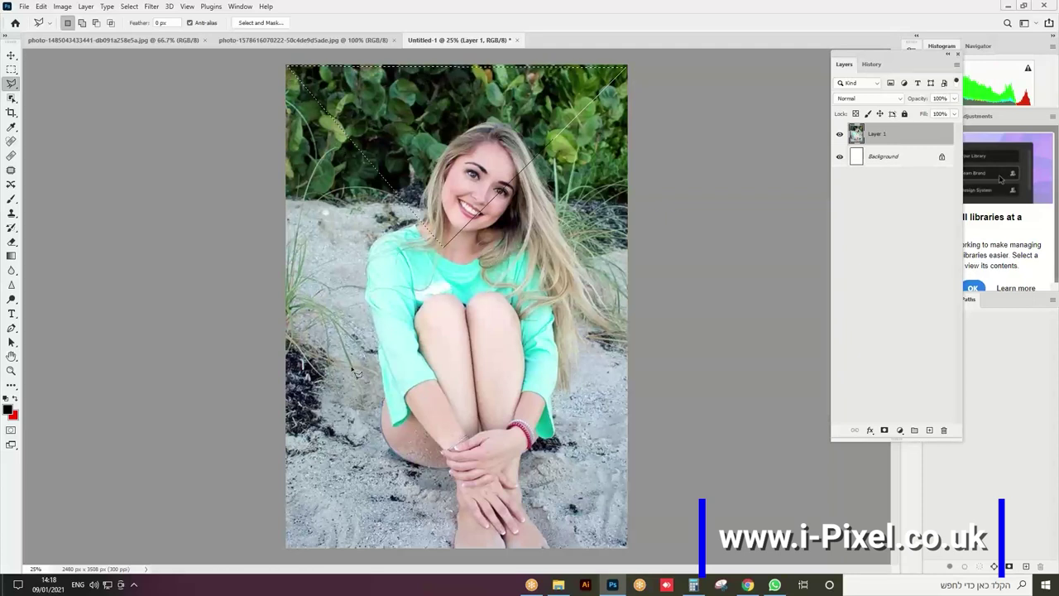
# - Add a left diagonal strip and a right-hand strip to the selection
pyautogui.press('shift')
pyautogui.keyDown('shift'); pyautogui.click(270, 219); pyautogui.keyUp('shift')
pyautogui.click(393, 288)
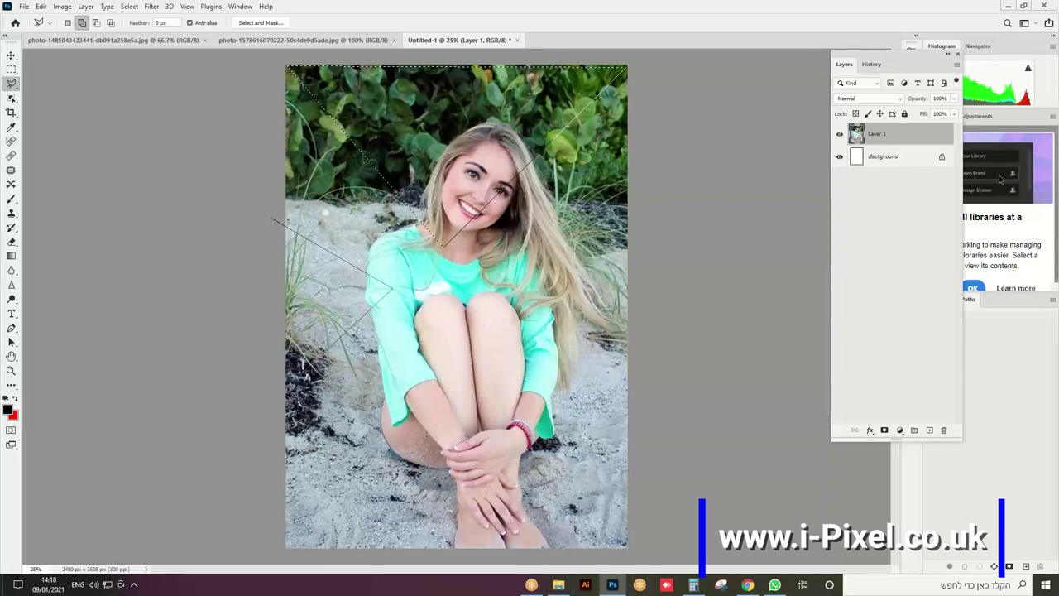
pyautogui.doubleClick(257, 422)
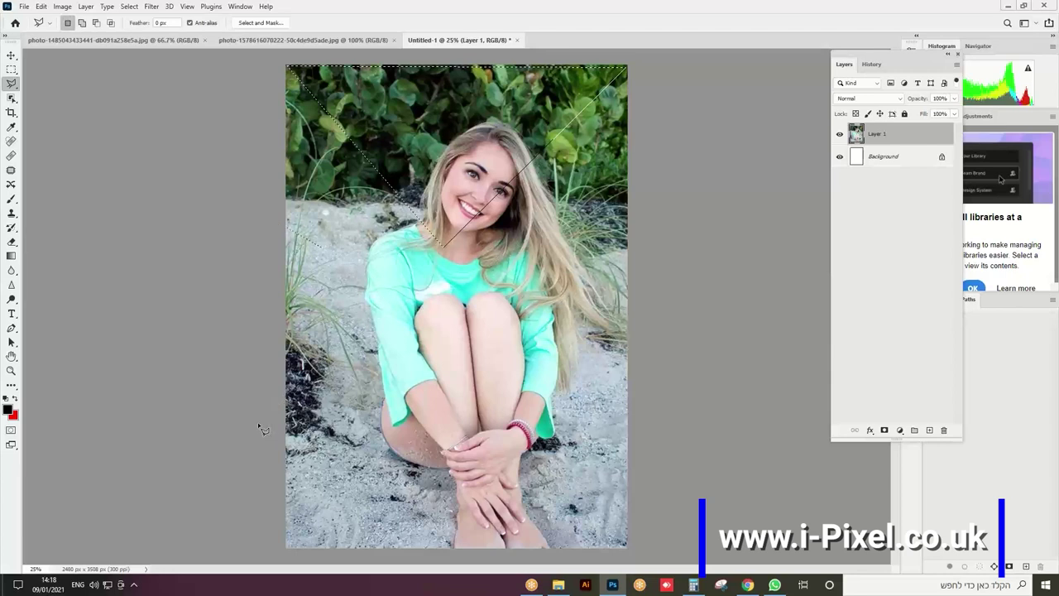
pyautogui.press('shift')
pyautogui.click(497, 319)
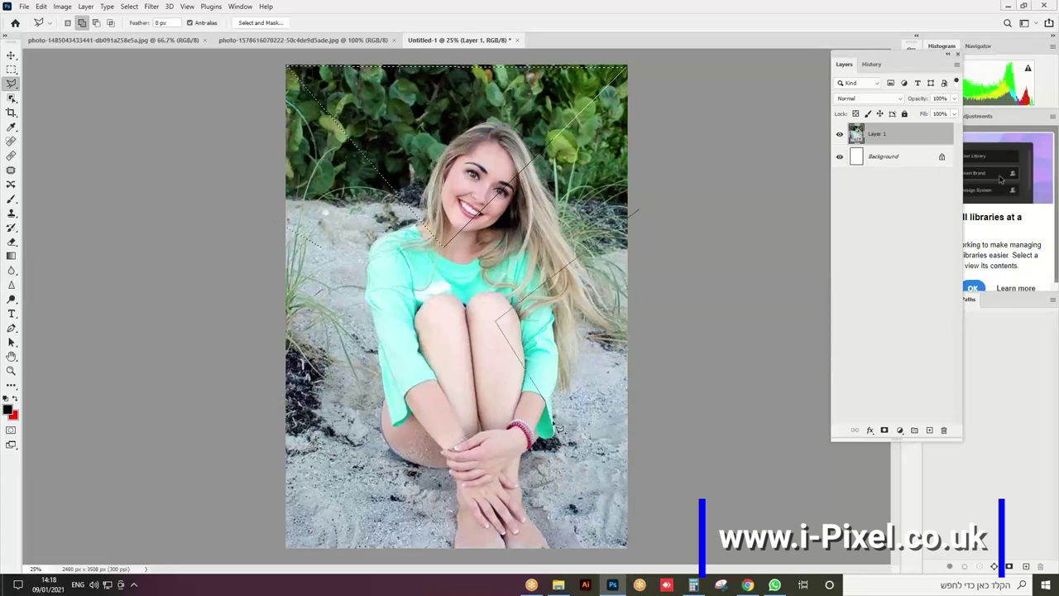
pyautogui.click(635, 452)
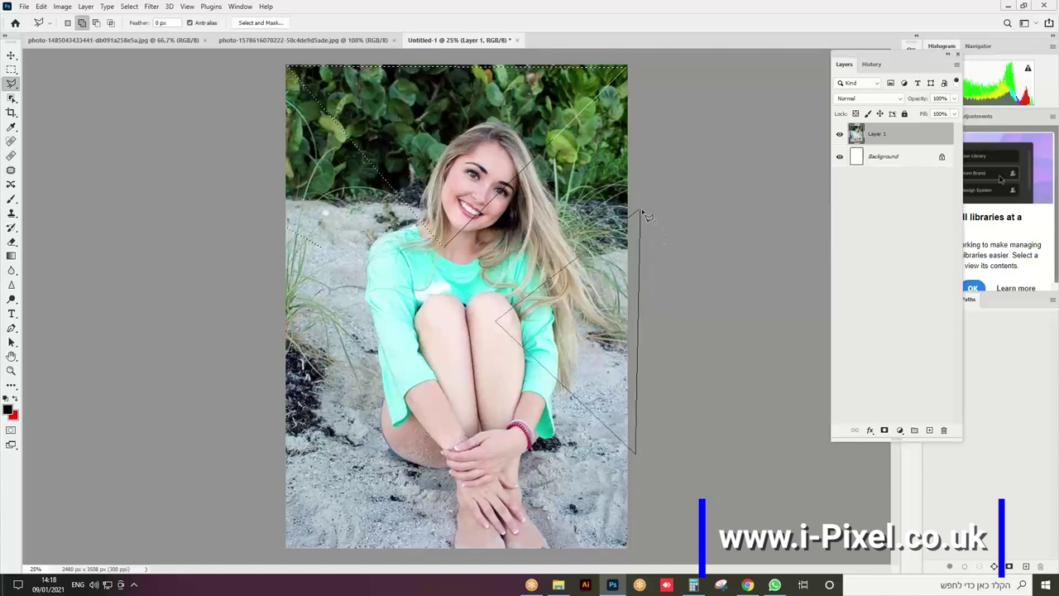
pyautogui.click(643, 212)
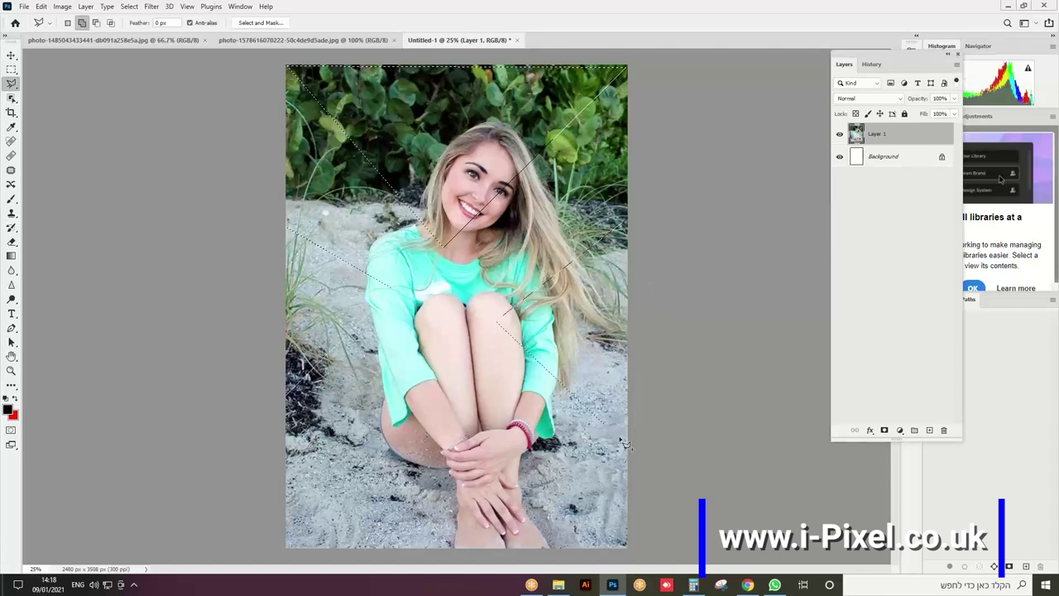
# - Add a triangle across the legs and a lower-left strip to the selection
pyautogui.click(345, 551)
pyautogui.click(422, 336)
pyautogui.click(572, 551)
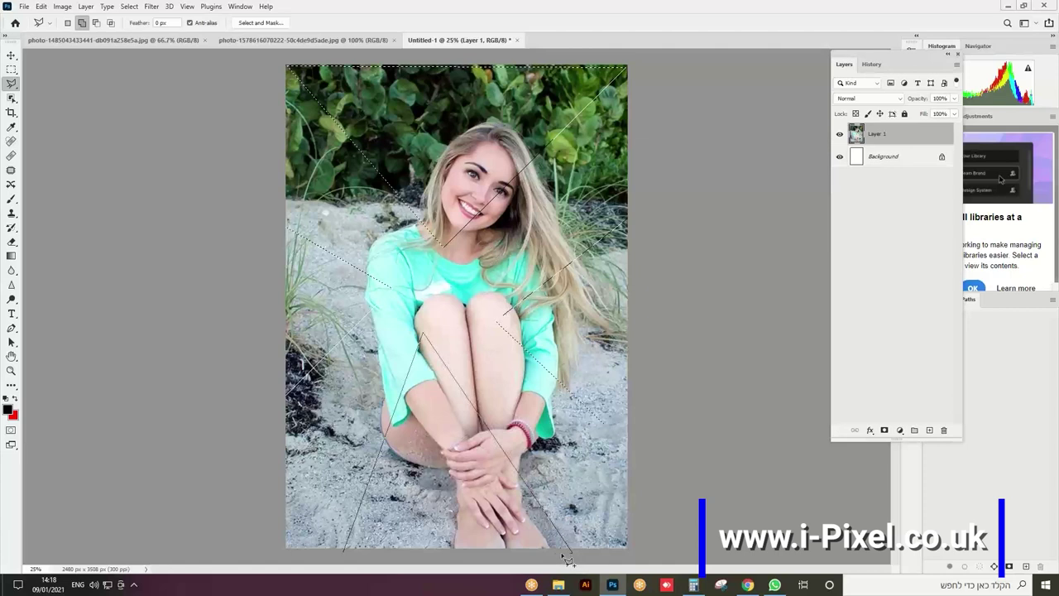
pyautogui.click(346, 552)
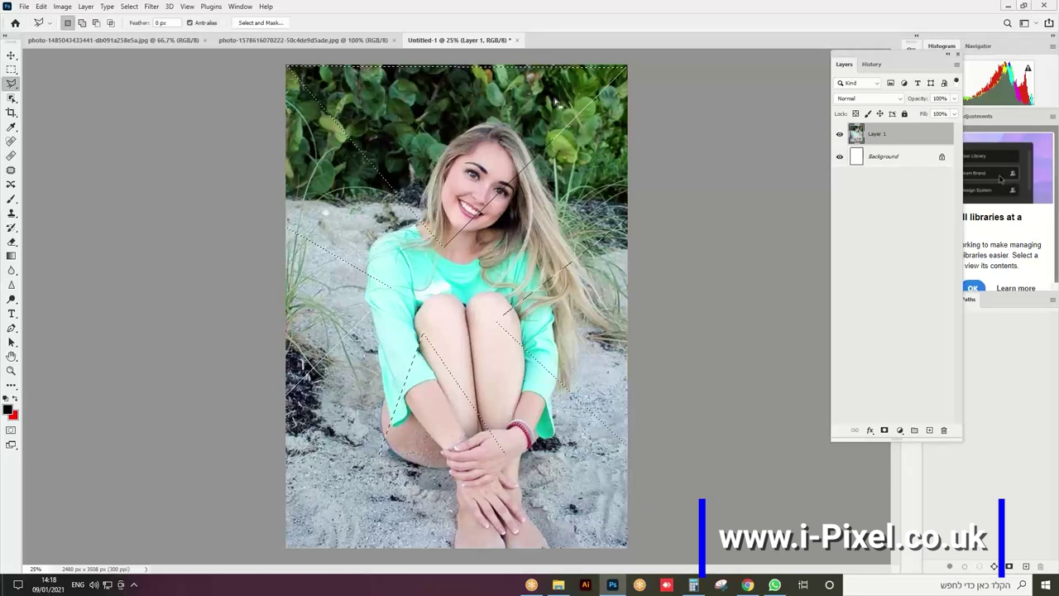
pyautogui.press('shift')
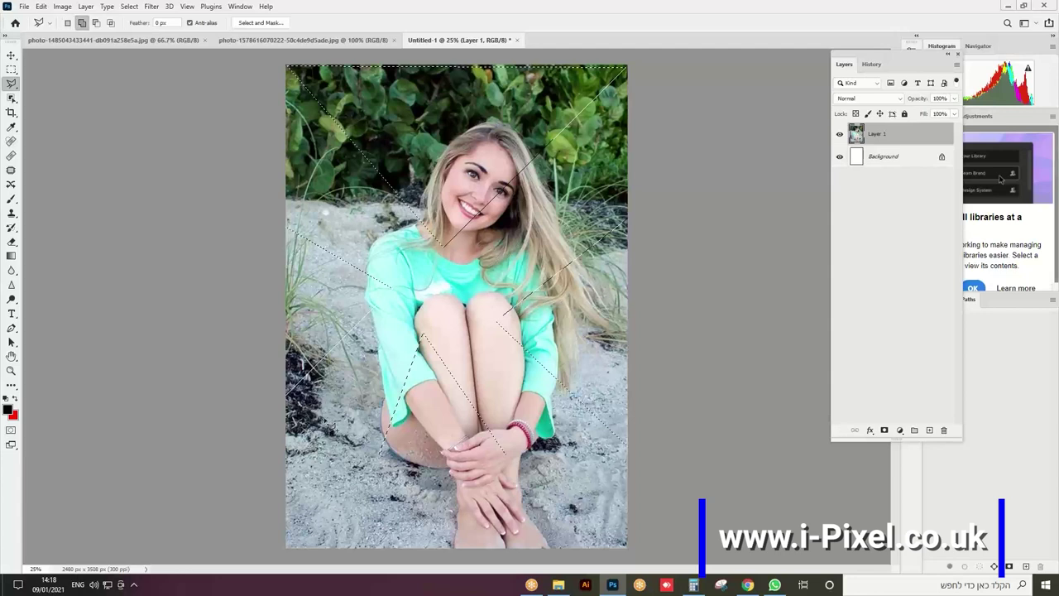
pyautogui.click(397, 325)
pyautogui.click(305, 519)
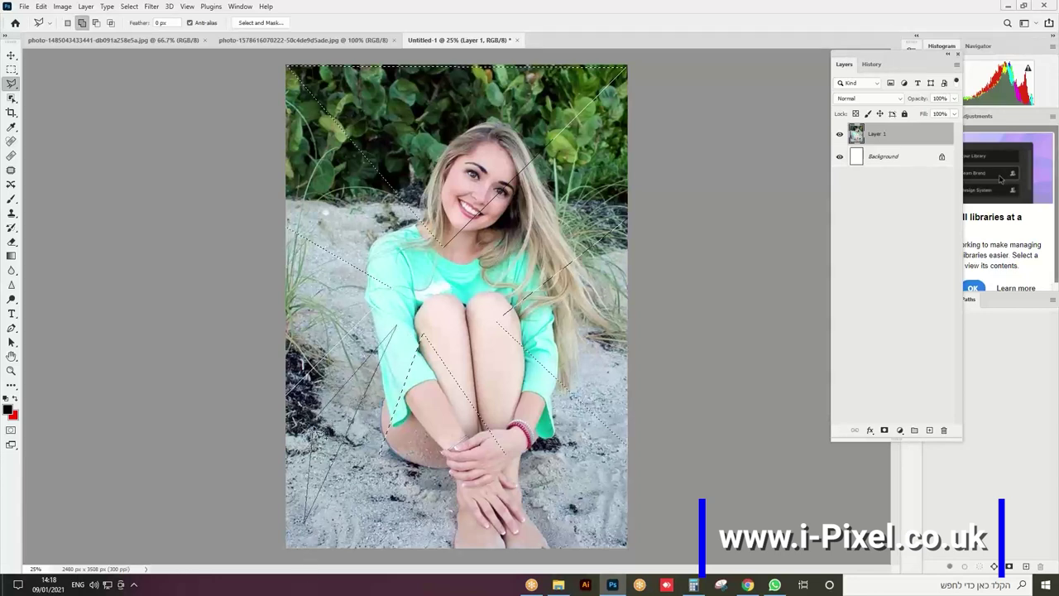
pyautogui.click(314, 431)
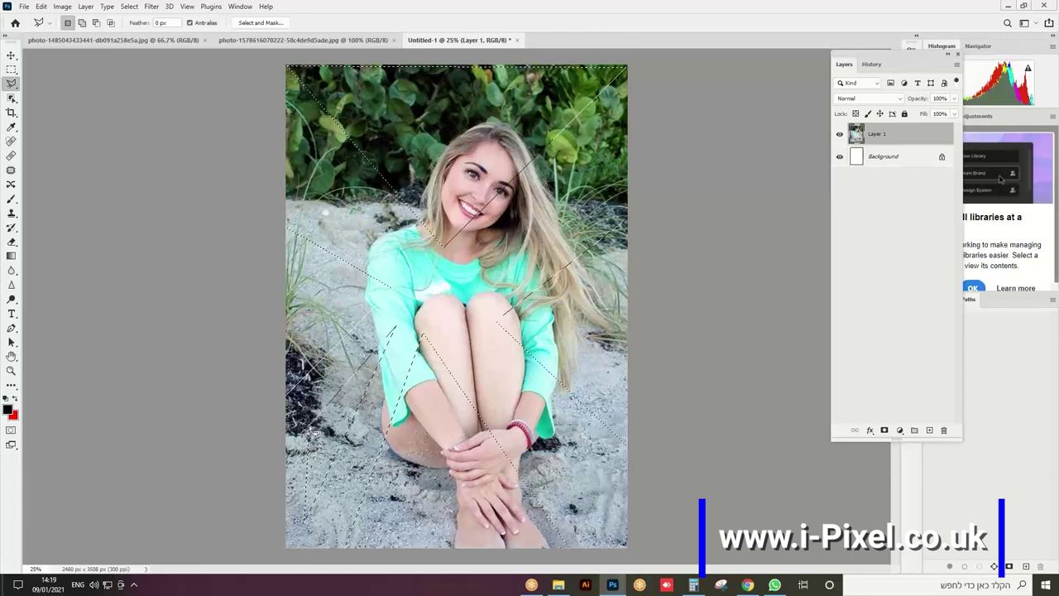
pyautogui.click(63, 5)
pyautogui.moveTo(83, 35)
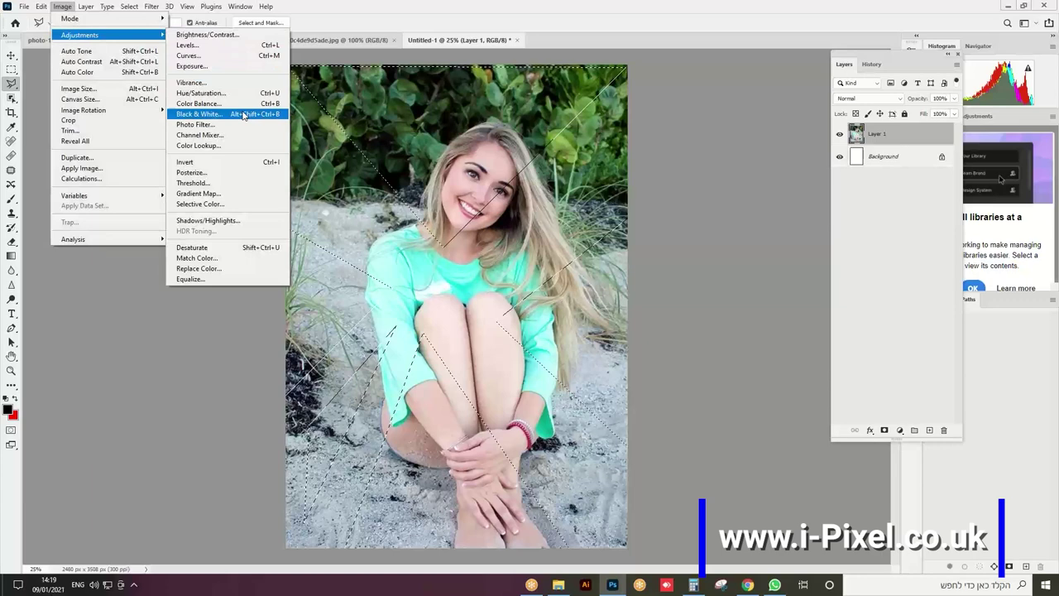
pyautogui.click(199, 113)
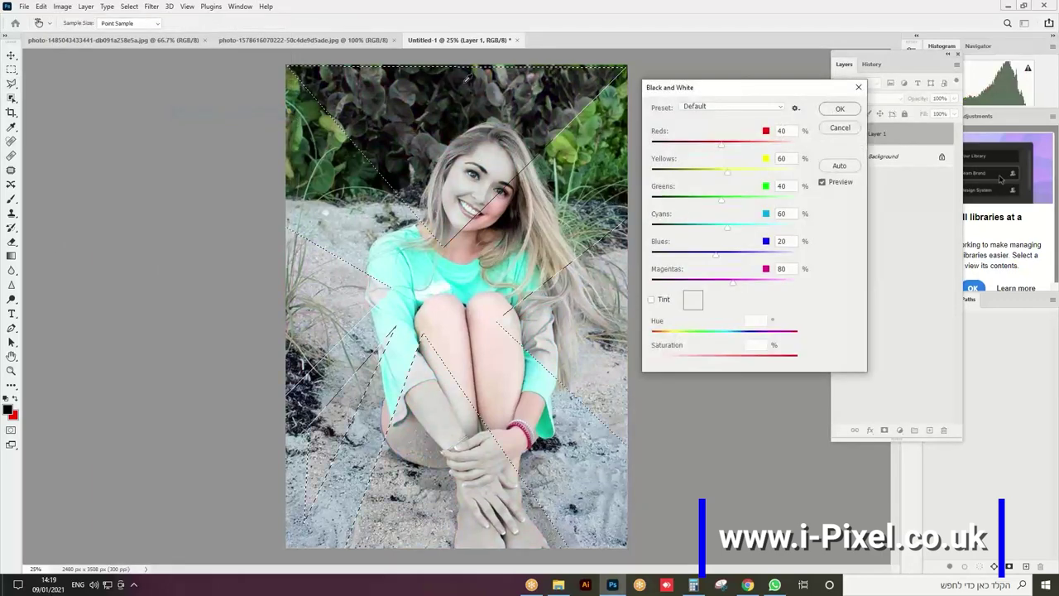
pyautogui.click(839, 128)
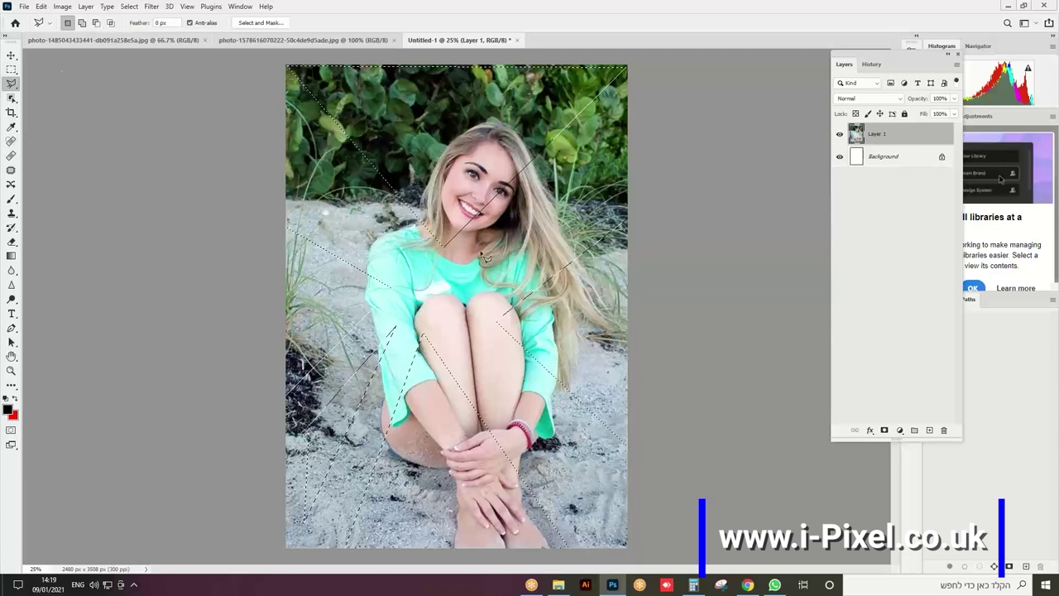
# - Feather the diagonal strip selection by 100 pixels
pyautogui.click(130, 8)
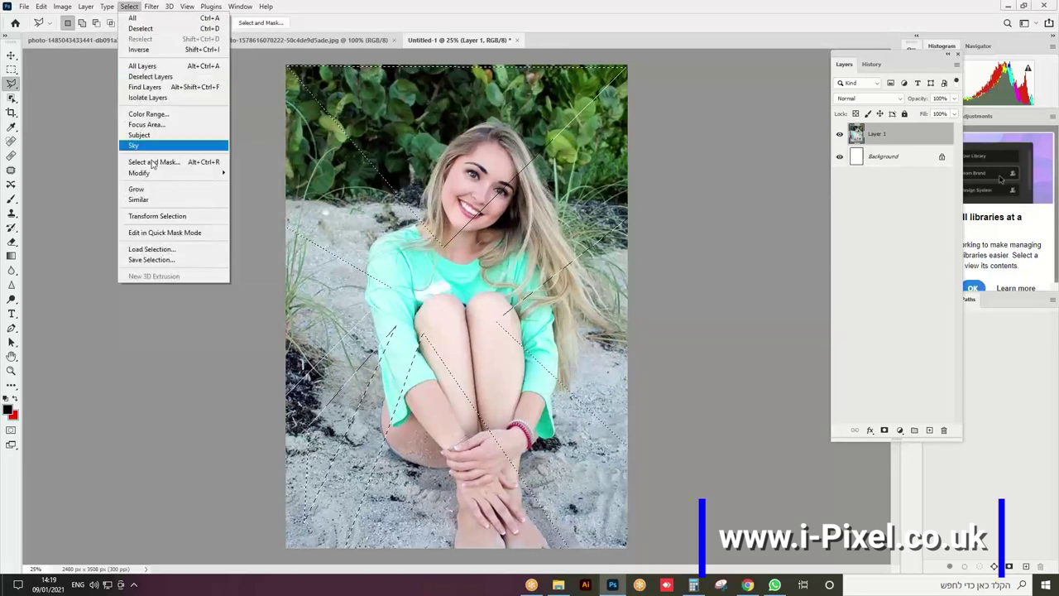
pyautogui.moveTo(197, 173)
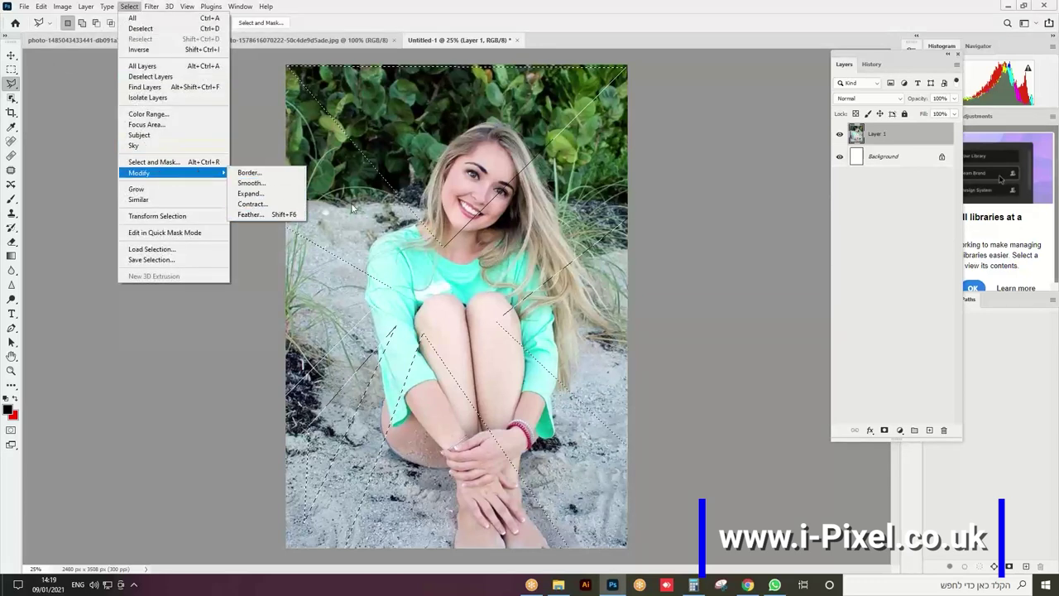
pyautogui.click(447, 182)
pyautogui.rightClick(448, 180)
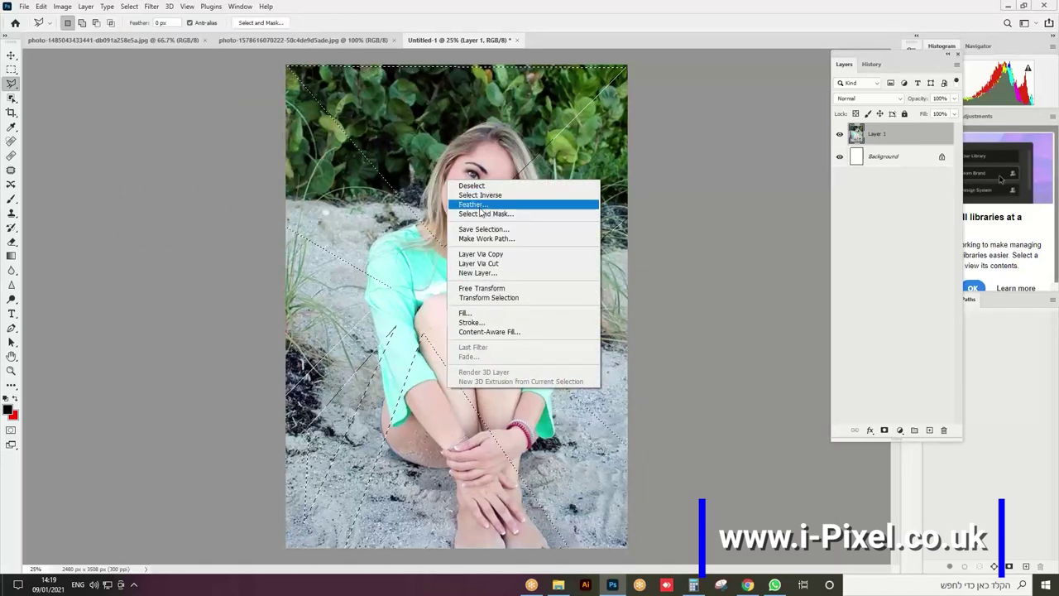
pyautogui.click(480, 207)
pyautogui.moveTo(491, 164); pyautogui.dragTo(557, 157)
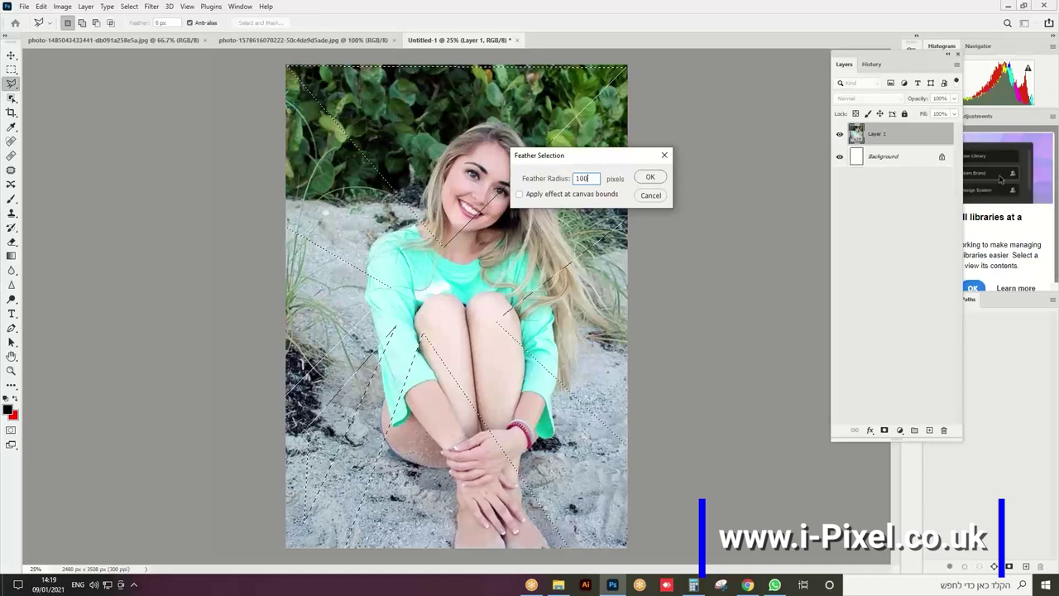
pyautogui.write('100')
pyautogui.press('Return')
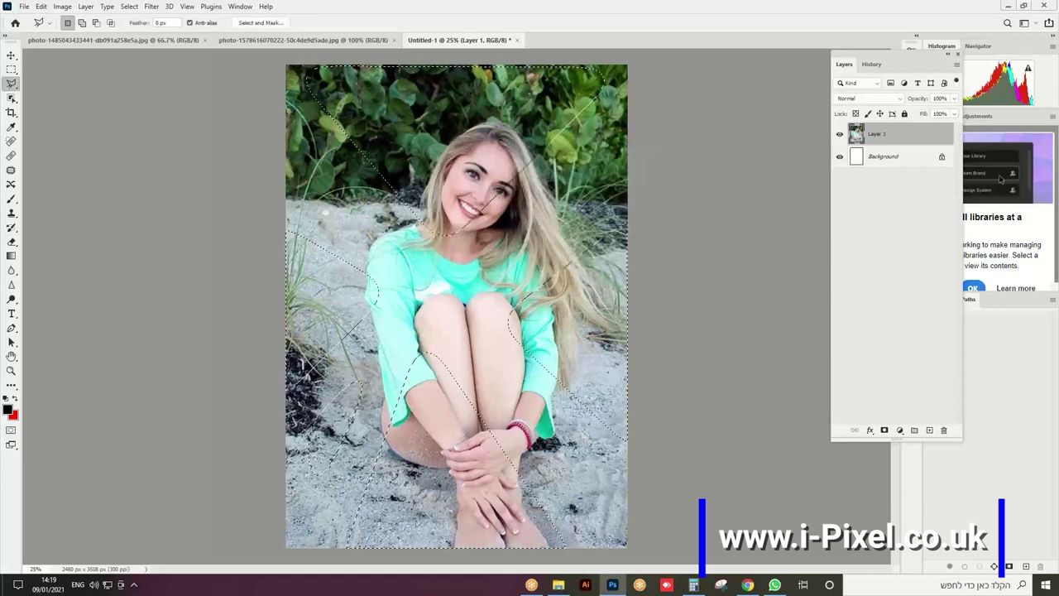
# - Convert the feathered strips to black and white and deselect
pyautogui.click(62, 6)
pyautogui.moveTo(99, 35)
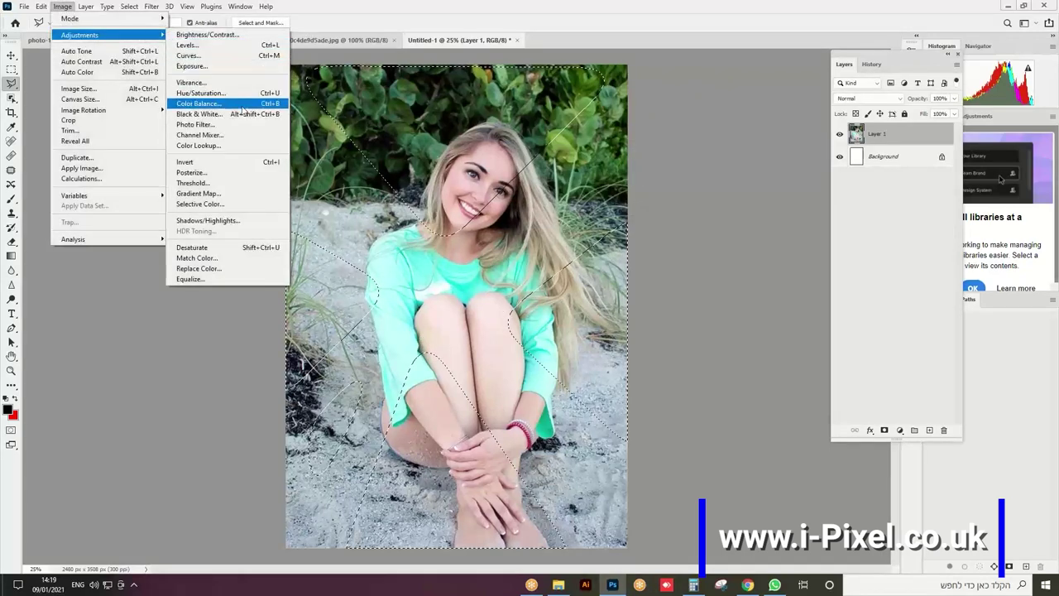
pyautogui.click(244, 115)
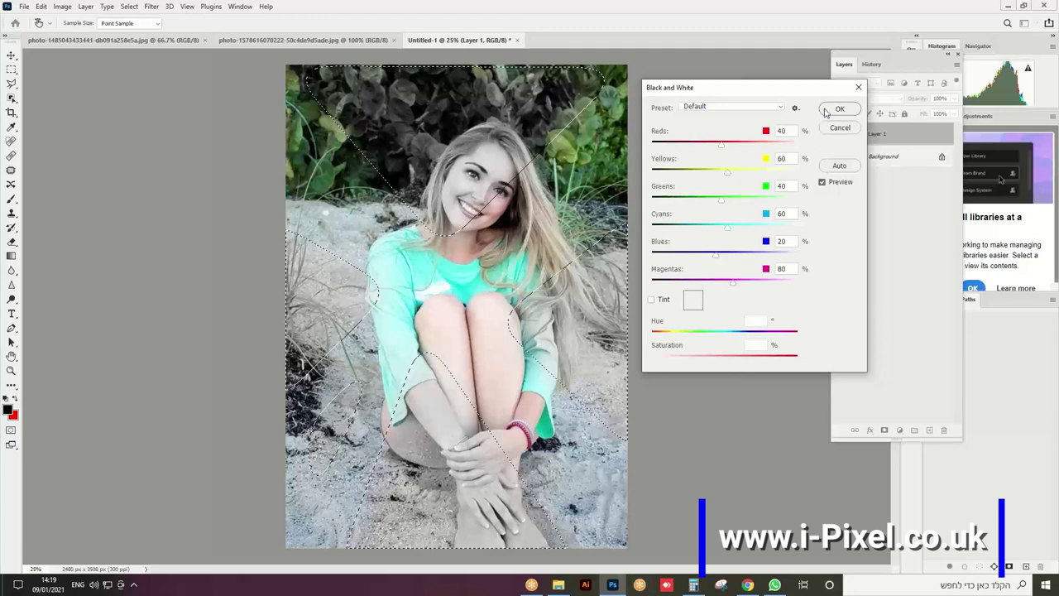
pyautogui.click(836, 109)
pyautogui.hotkey('ctrl', 'd')
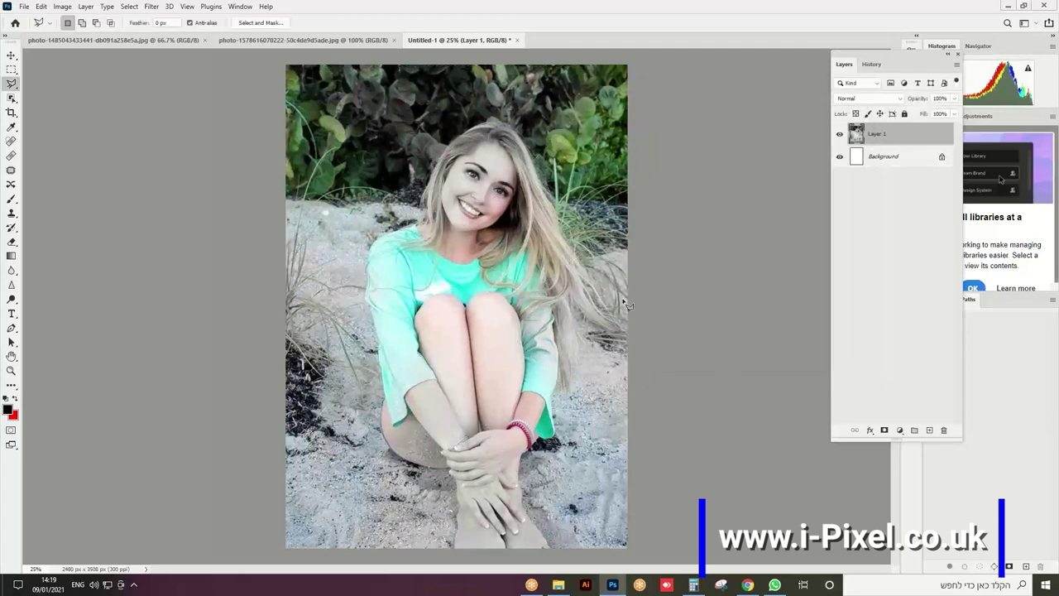